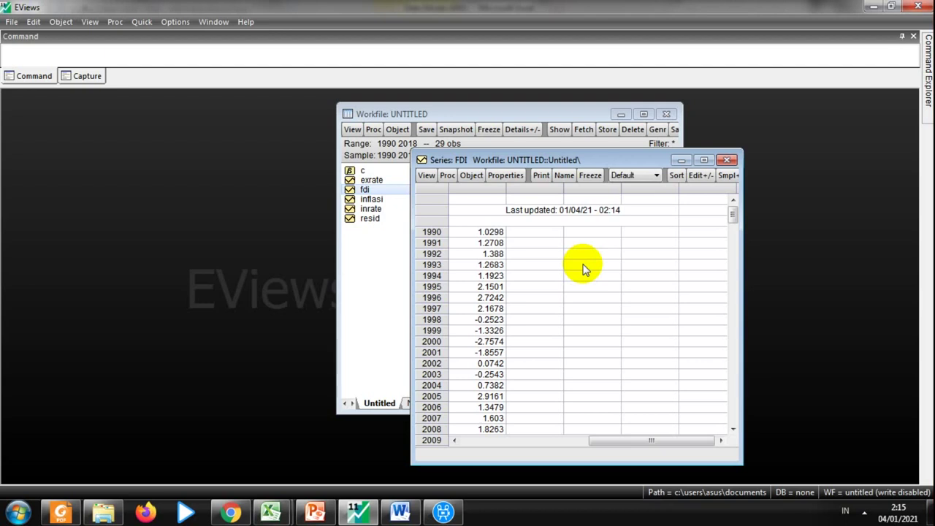
Step: Review the FDI series values down to 2018 and close the series window
scroll(468, 265, "down", 2)
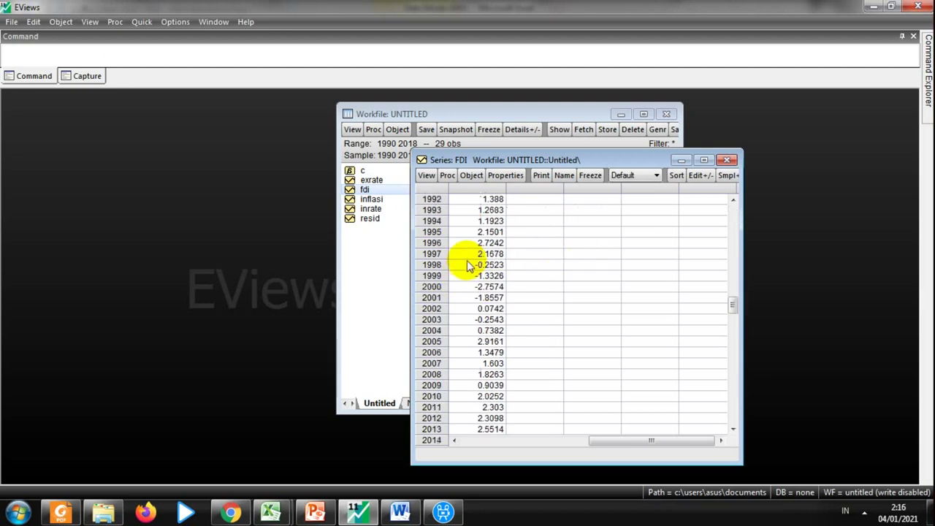
scroll(468, 265, "down", 2)
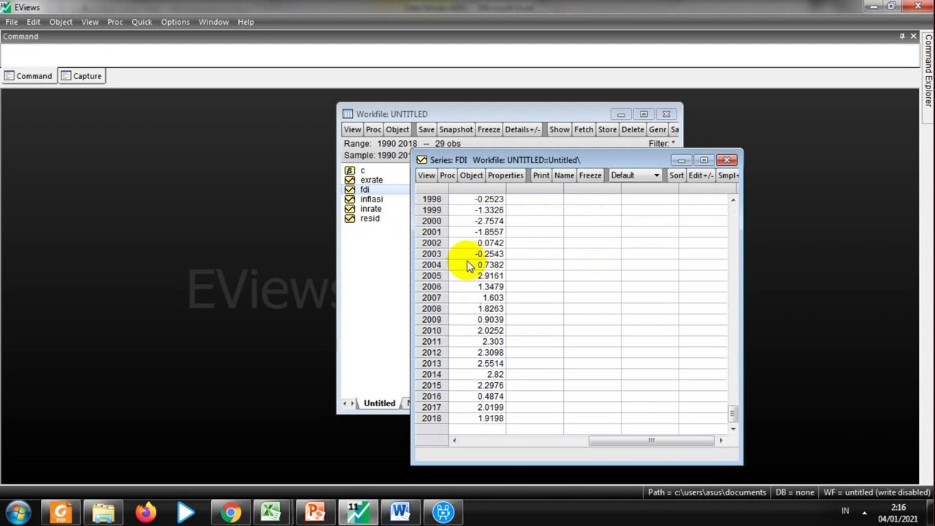
left_click(727, 160)
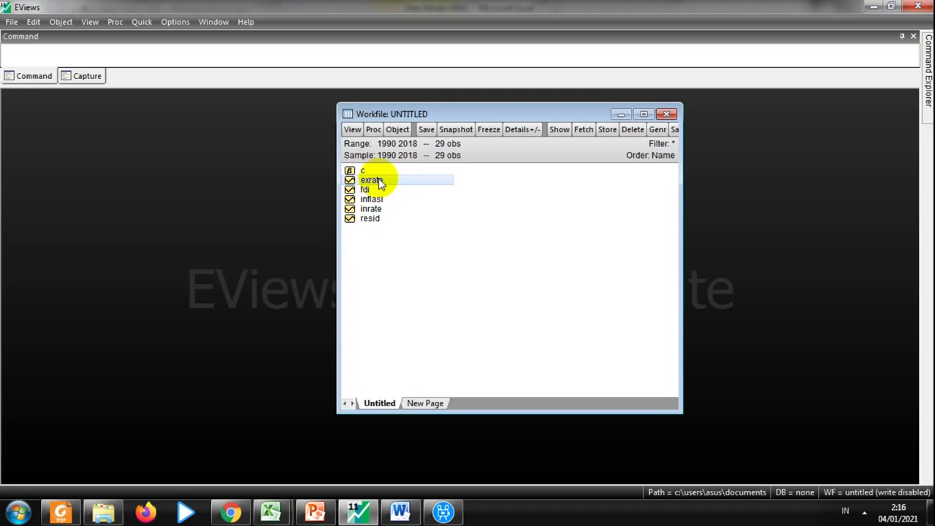
Step: Run an Augmented Dickey-Fuller unit root test on exrate at level with intercept, and place its results beside the workfile window
left_click(143, 24)
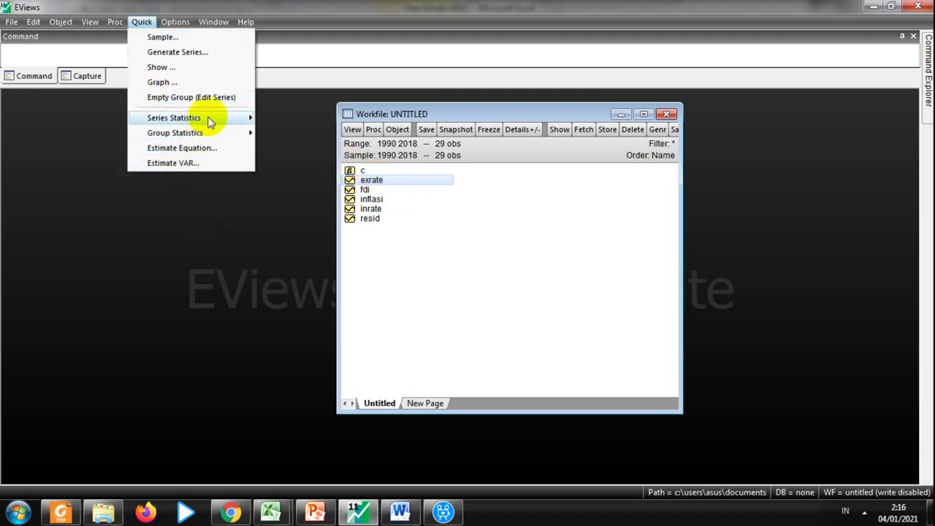
mouse_move(234, 122)
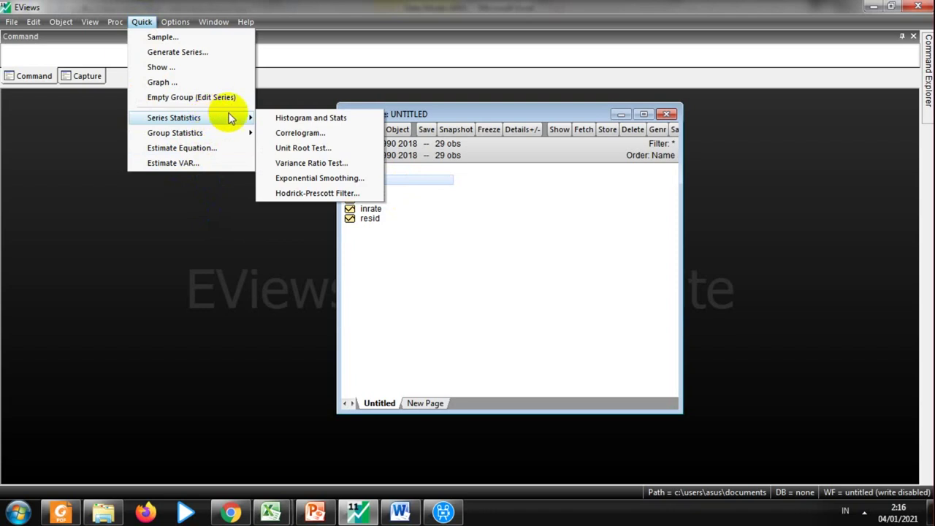
left_click(306, 152)
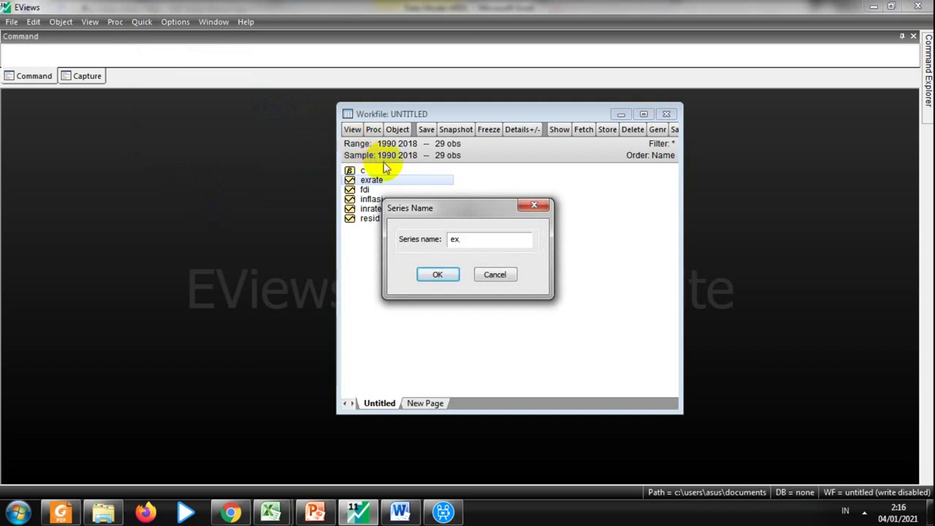
key("Return")
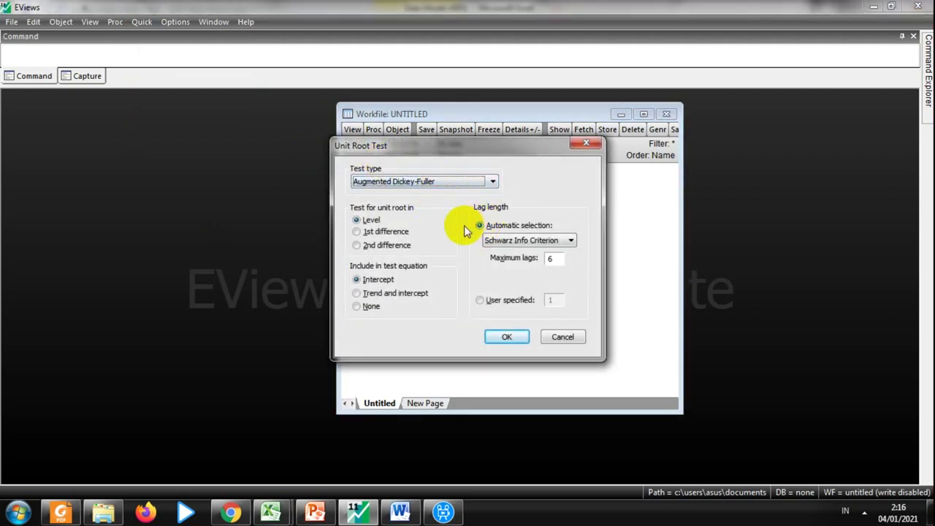
left_click(518, 340)
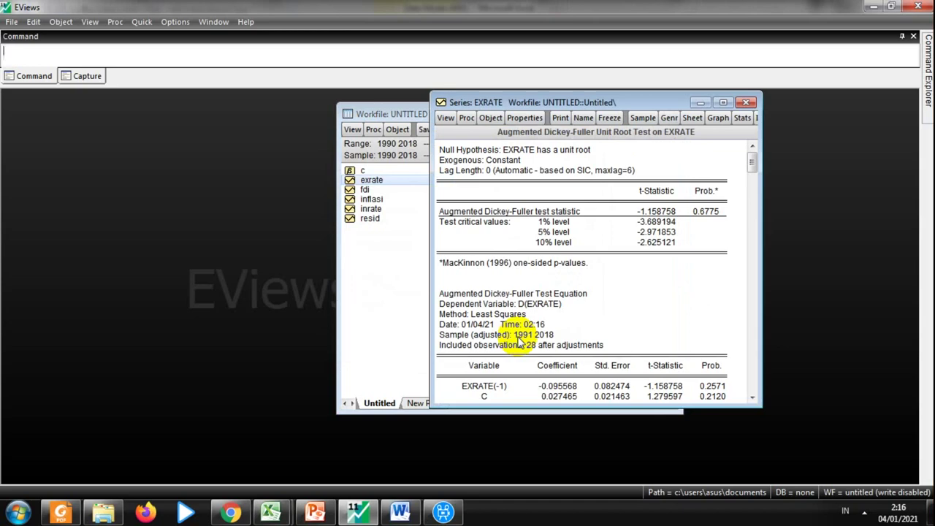
left_click_drag(623, 103, 225, 102)
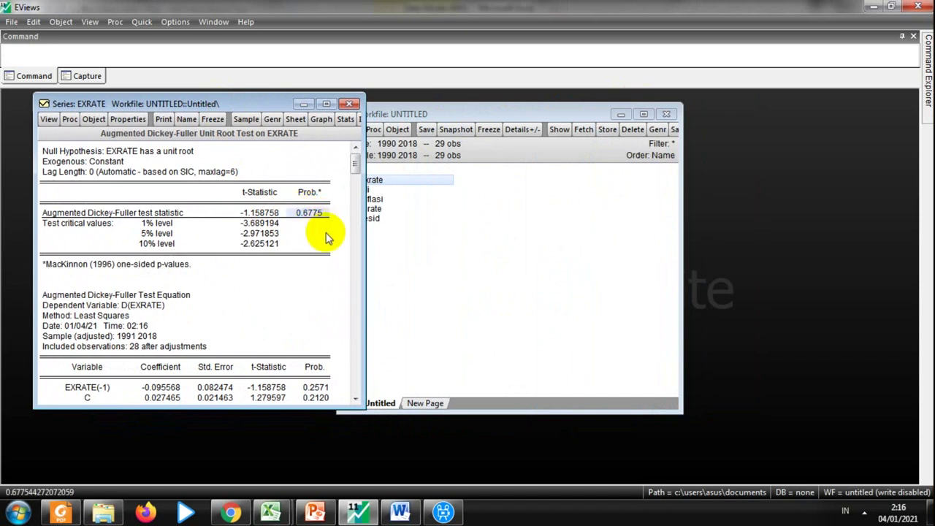
left_click_drag(263, 104, 233, 110)
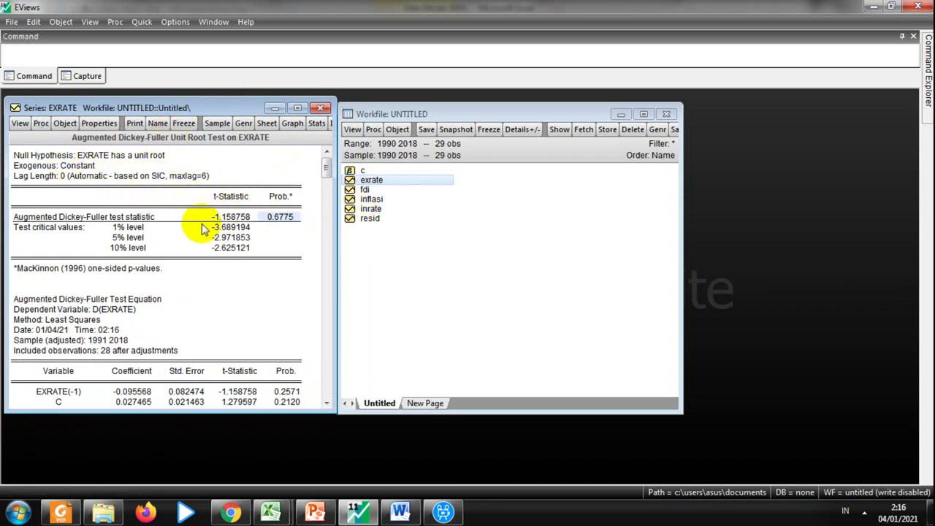
Step: Run an Augmented Dickey-Fuller unit root test on fdi at level with intercept and automatic Schwarz lag selection
left_click(365, 190)
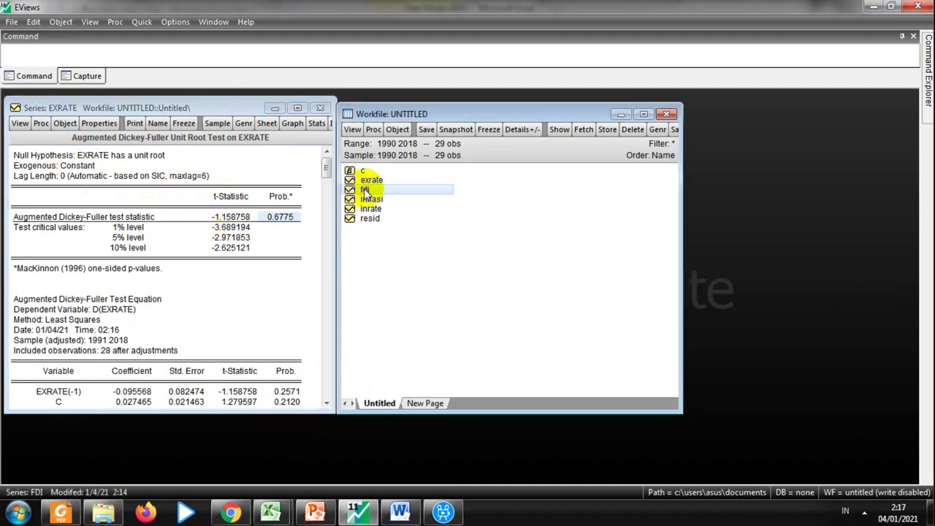
left_click(142, 22)
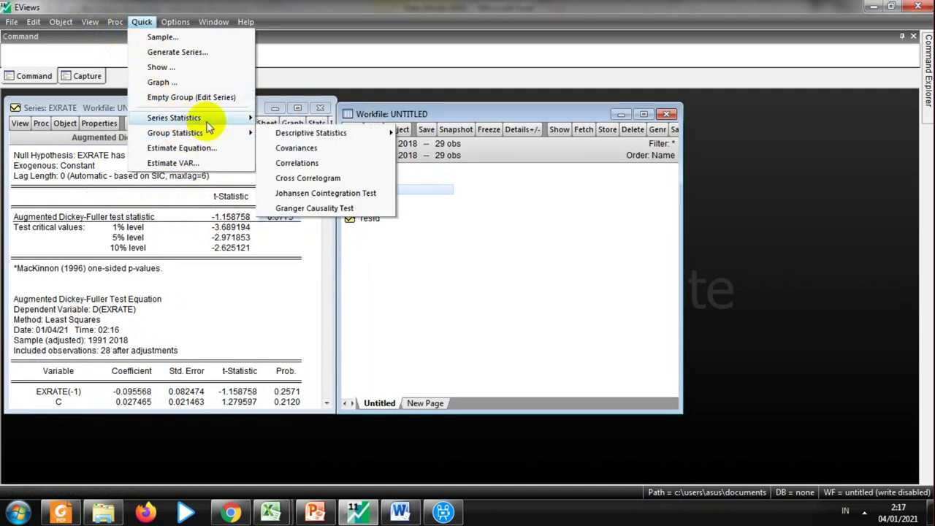
mouse_move(217, 119)
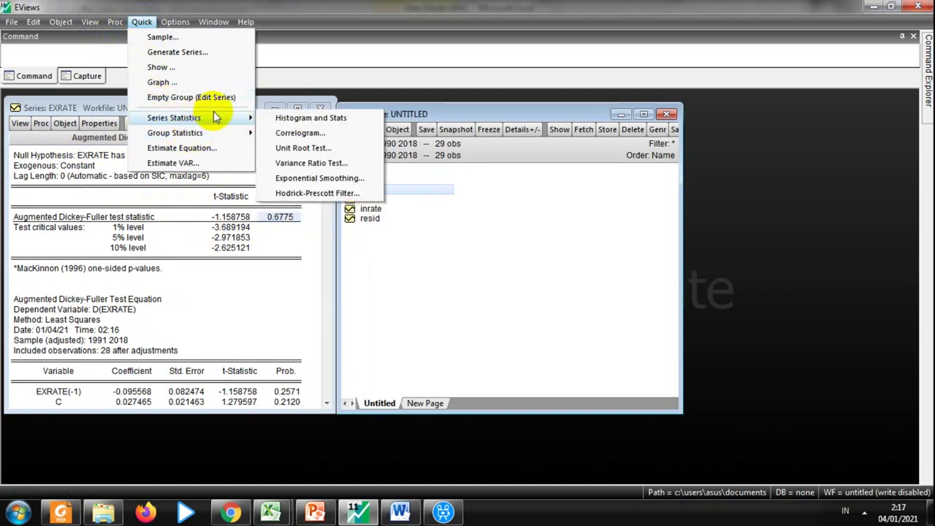
left_click(324, 149)
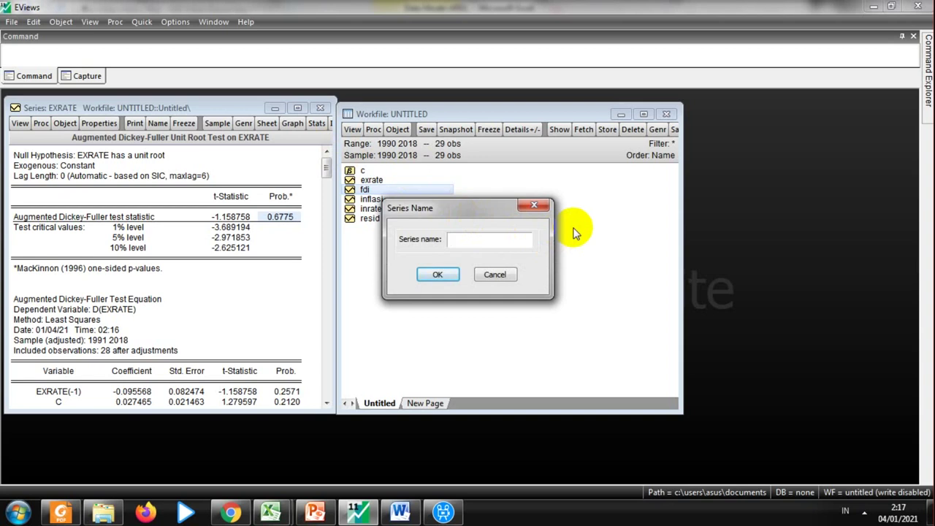
type("fdi")
key("Return")
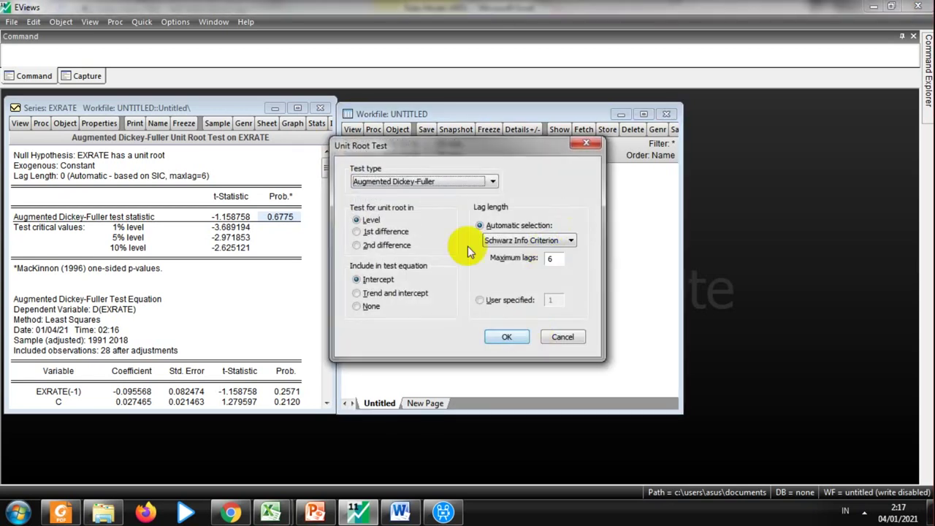
left_click(508, 336)
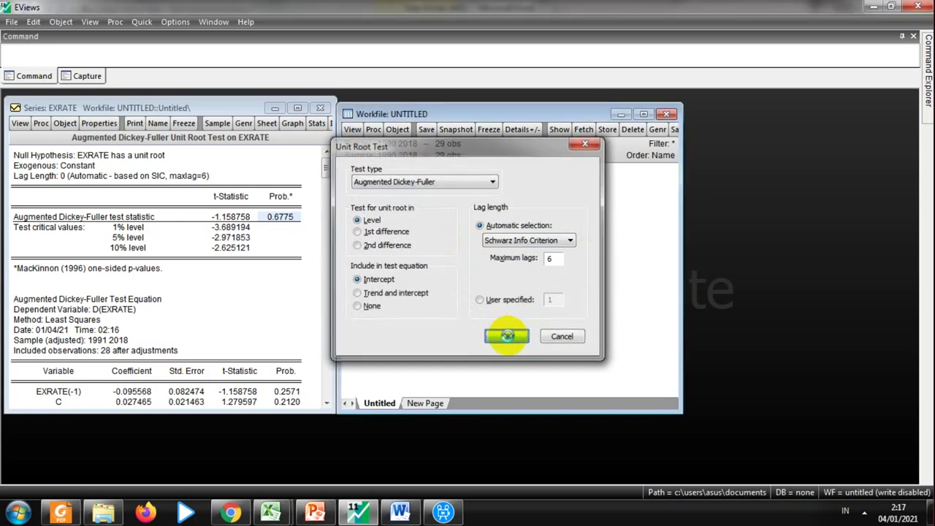
Step: Arrange the workfile window apart from the FDI and EXRATE test results, and select the FDI test's probability value
left_click_drag(642, 122, 765, 101)
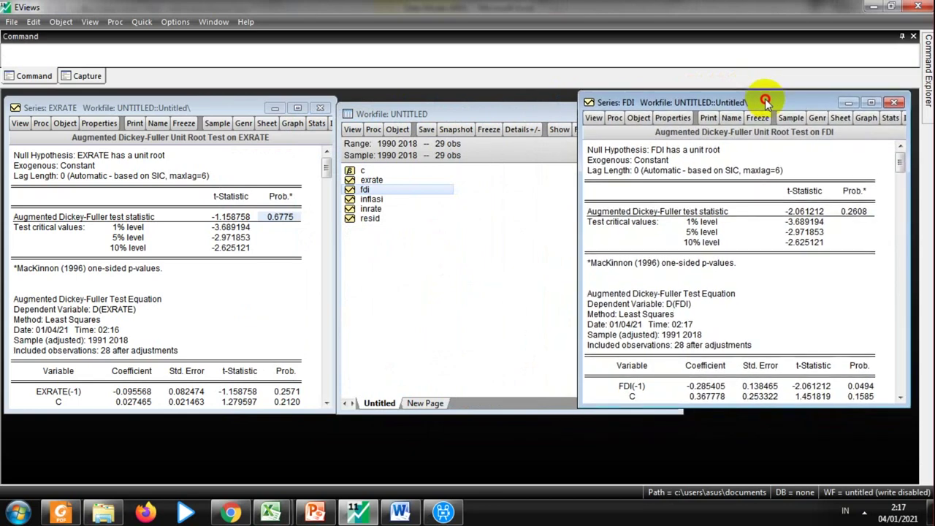
left_click(857, 212)
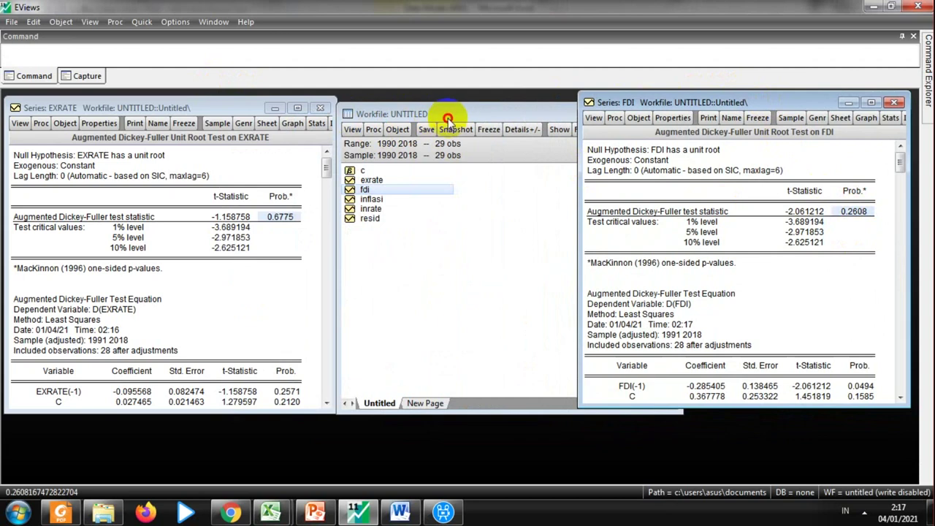
left_click_drag(463, 111, 384, 108)
left_click_drag(227, 107, 527, 157)
left_click_drag(469, 113, 215, 94)
left_click_drag(438, 154, 630, 92)
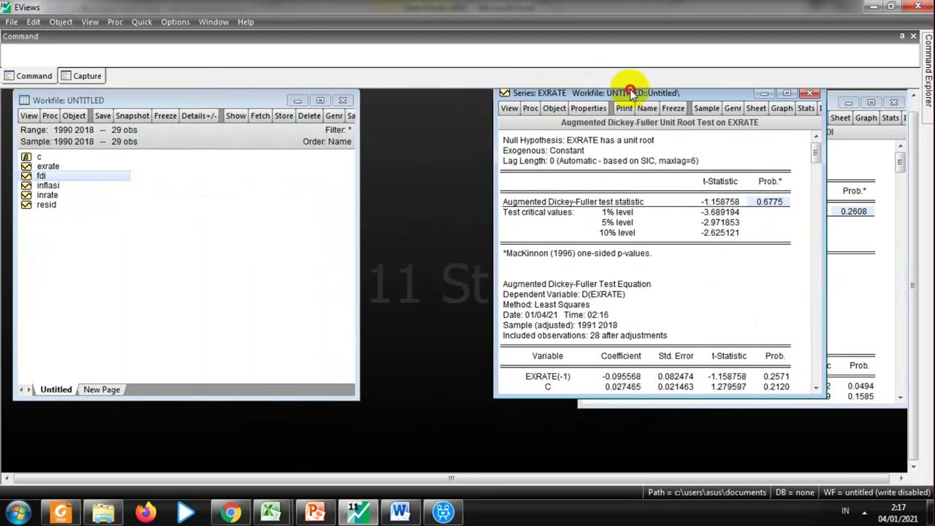
Step: Run an Augmented Dickey-Fuller unit root test on inflasi at level with intercept, reposition its results window and select the test probability
left_click(74, 117)
left_click(142, 24)
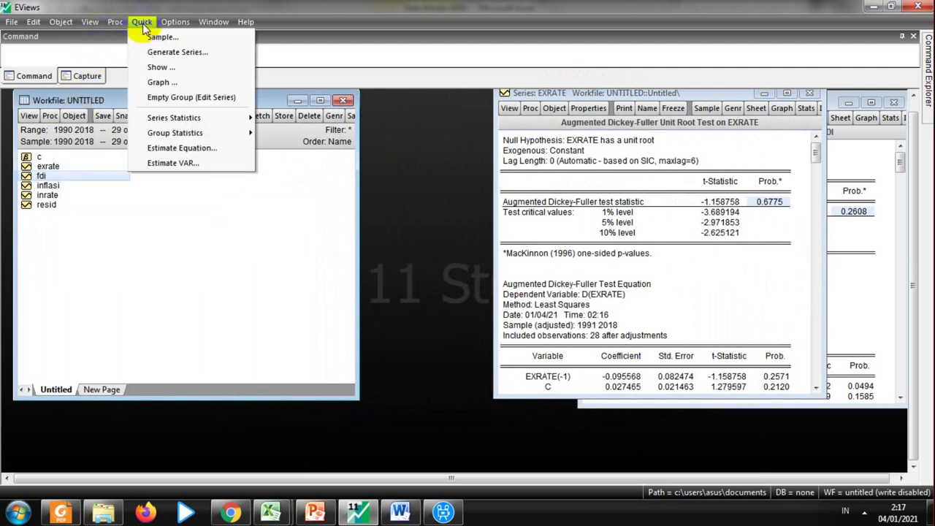
mouse_move(200, 117)
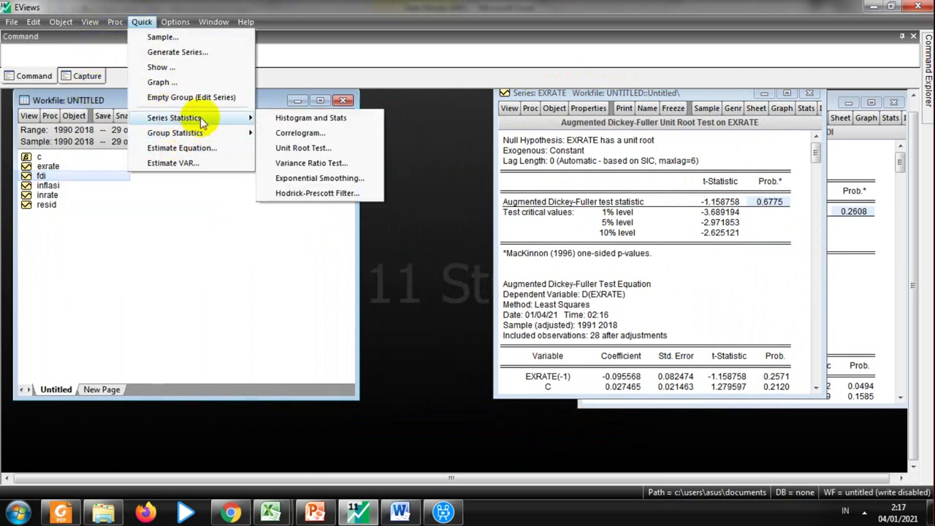
left_click(303, 149)
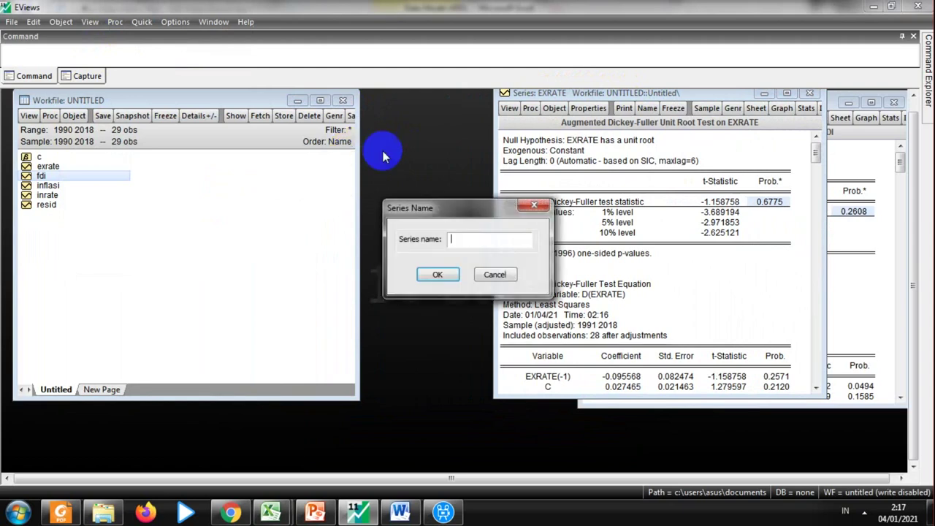
type("inflasi")
key("Return")
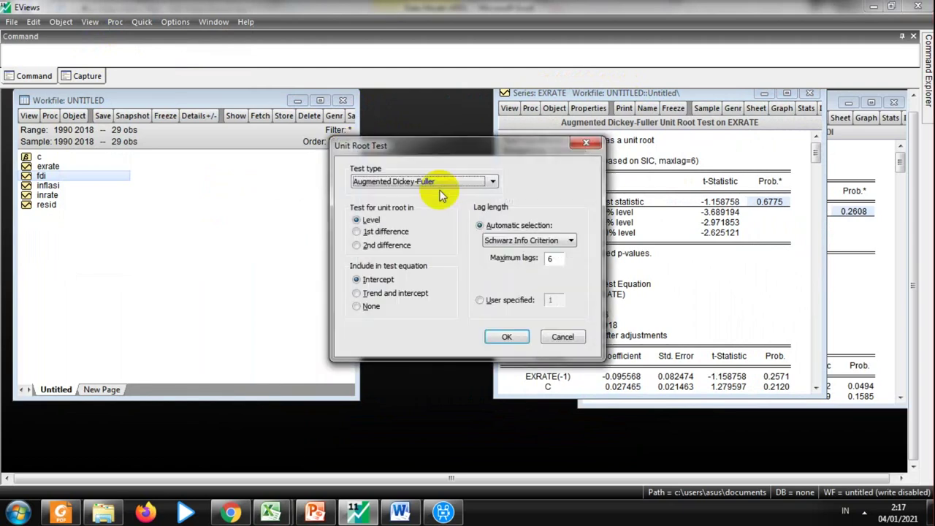
key("Return")
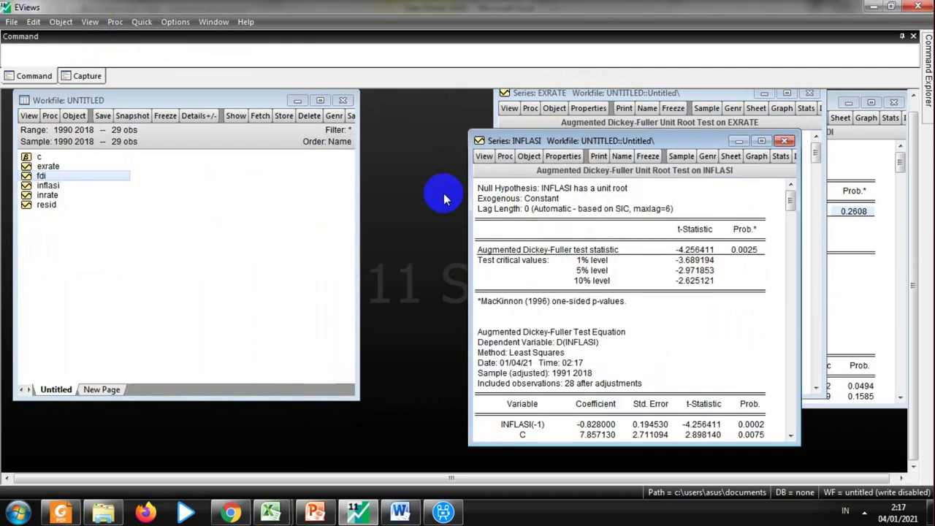
left_click_drag(559, 143, 502, 101)
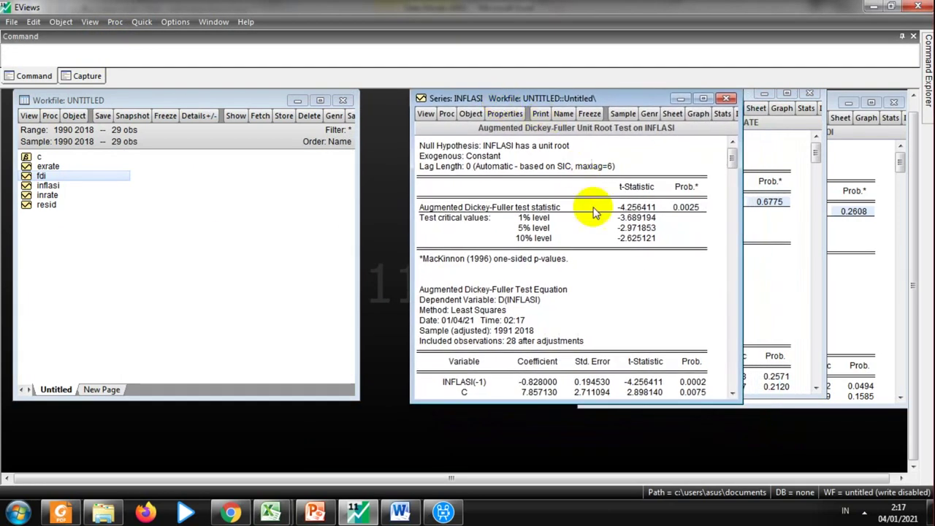
left_click(688, 208)
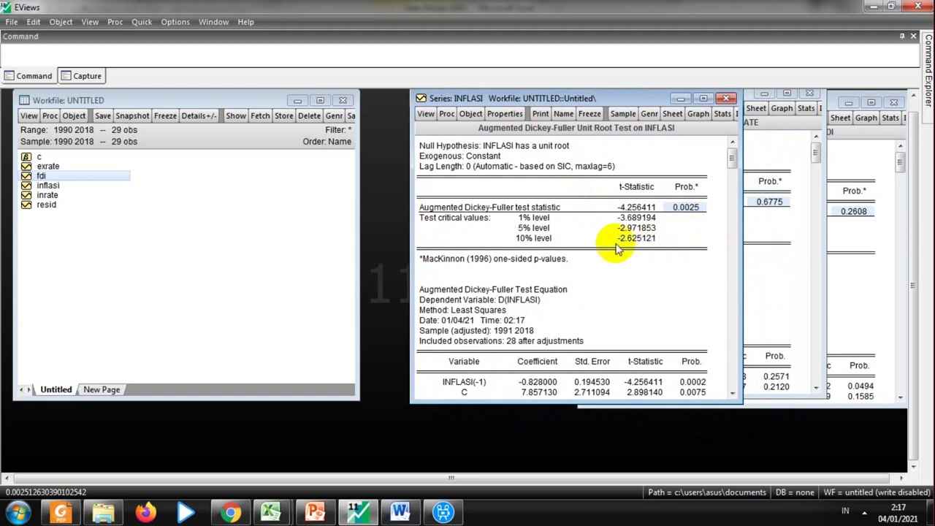
Step: Run an Augmented Dickey-Fuller unit root test on inrate at level with intercept and automatic Schwarz lag selection
left_click(135, 30)
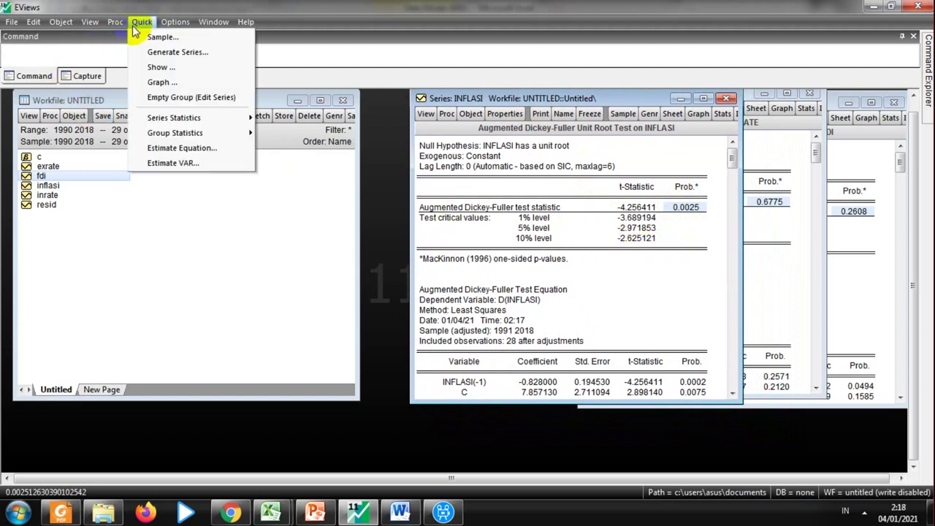
mouse_move(188, 139)
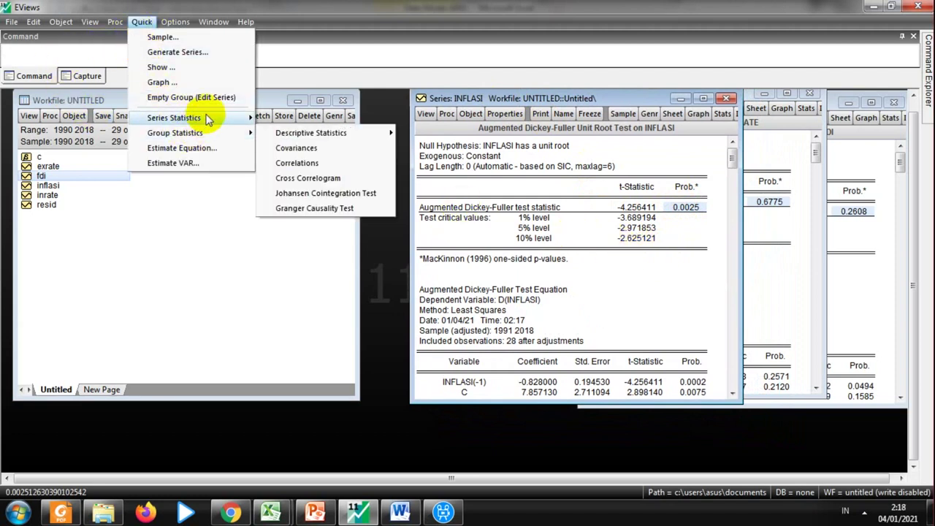
mouse_move(193, 119)
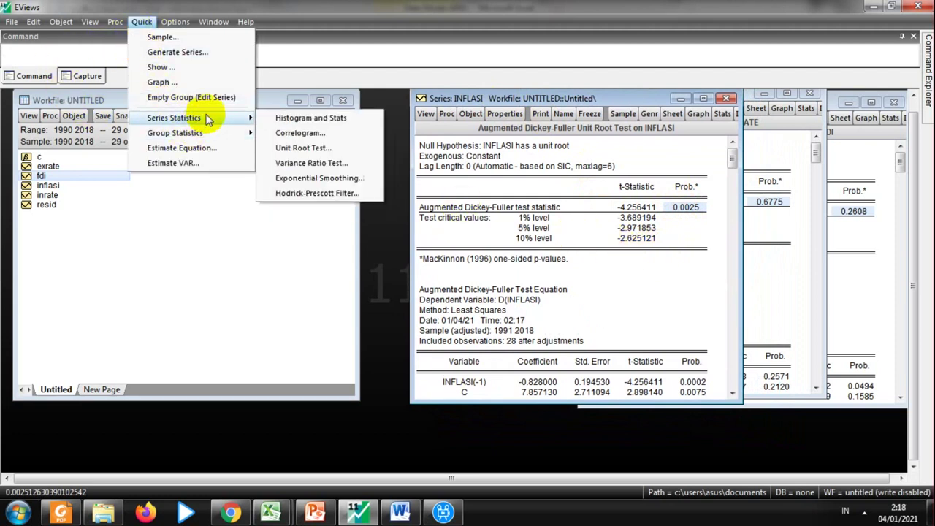
left_click(304, 148)
type("inrat")
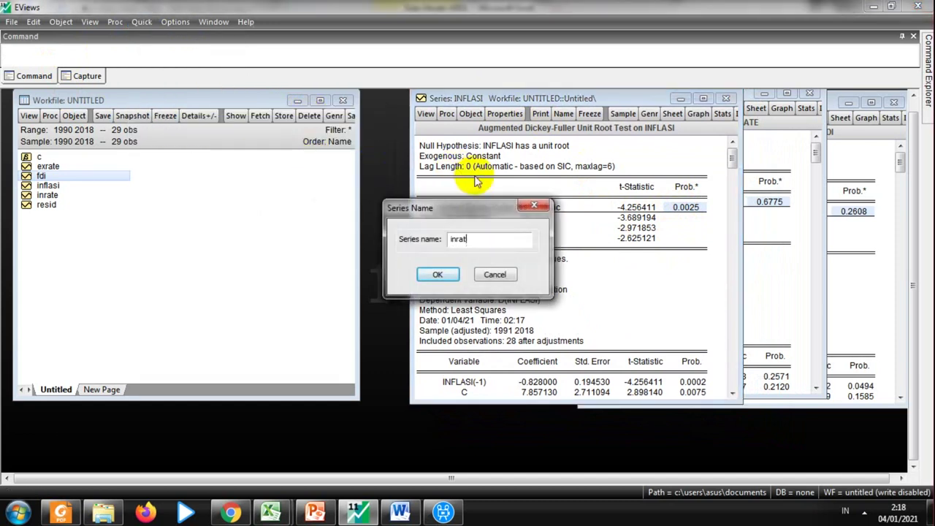
key("Return")
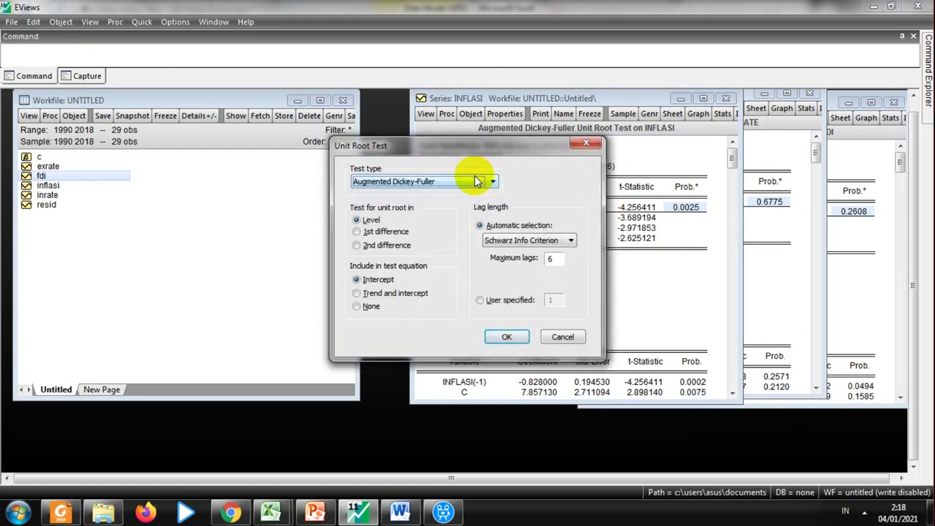
key("Return")
Step: Position the INRATE test results between the workfile and the INFLASI results, select the test probability, and dismiss the Sample dialog
left_click_drag(654, 160, 487, 100)
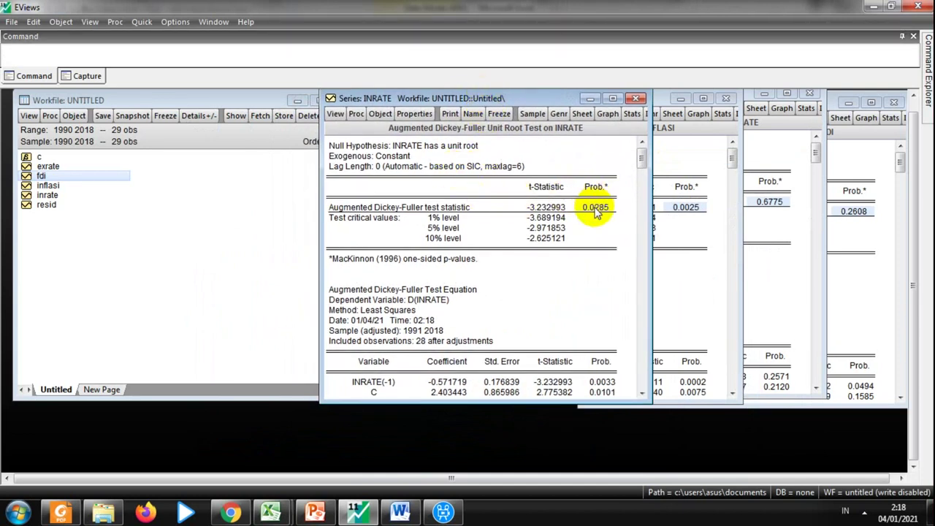
left_click(596, 208)
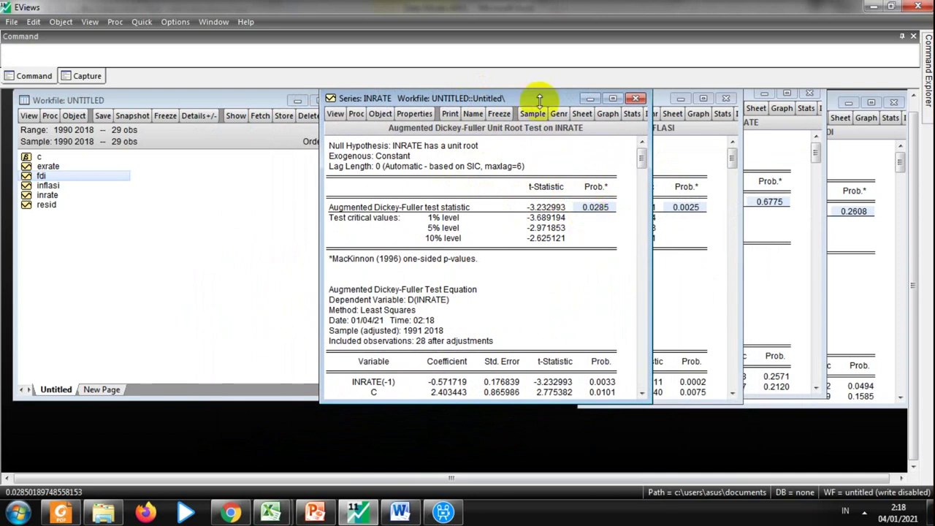
left_click_drag(533, 104, 533, 128)
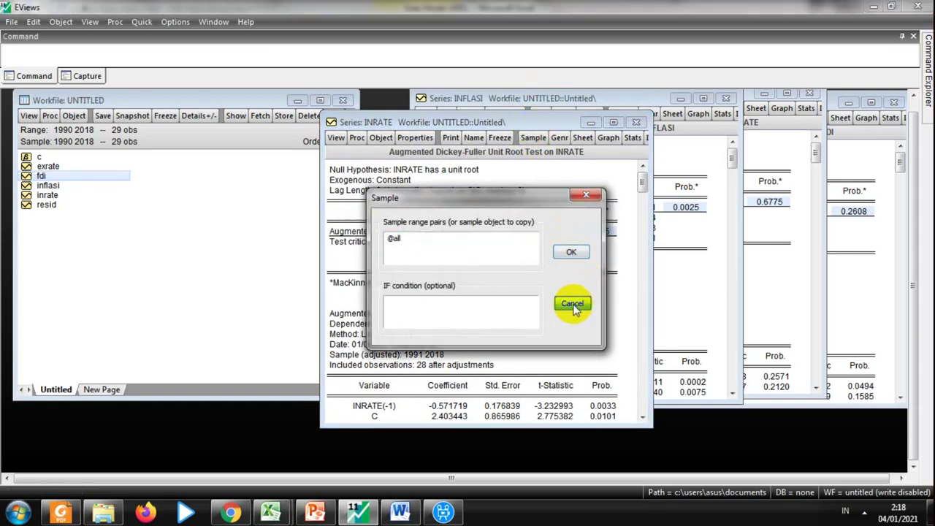
left_click(573, 304)
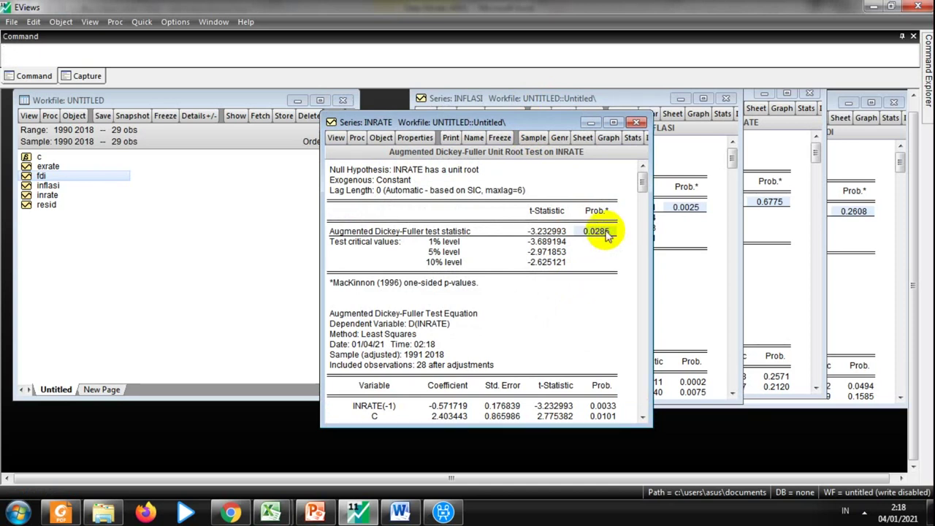
Step: Arrange the INRATE and INFLASI test results next to the workfile and bring the EXRATE test results forward
left_click_drag(449, 122, 318, 108)
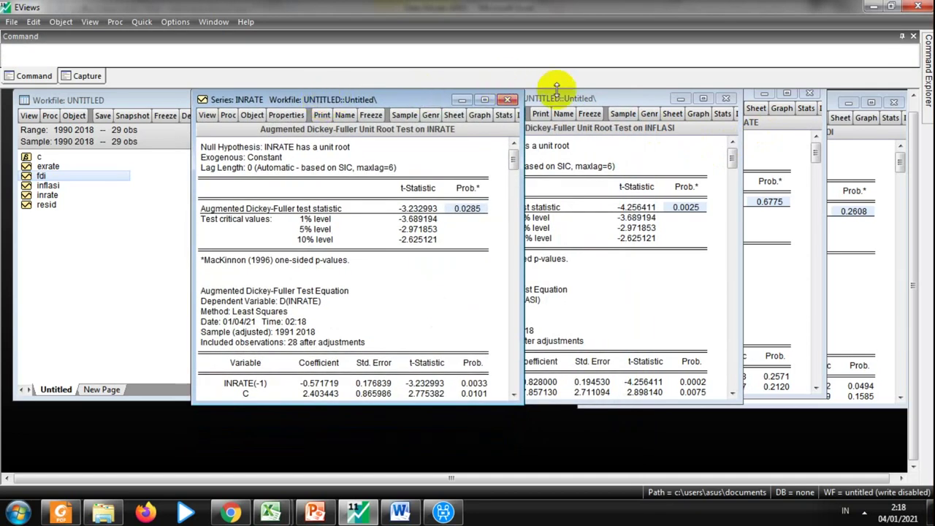
left_click_drag(581, 100, 376, 121)
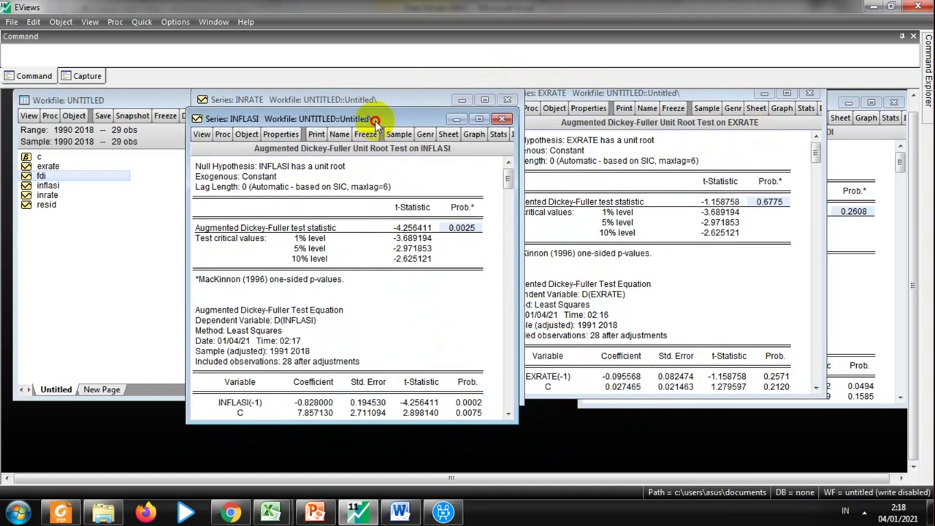
left_click(700, 93)
Step: Rerun the Augmented Dickey-Fuller unit root test on exrate at level with intercept
left_click(136, 25)
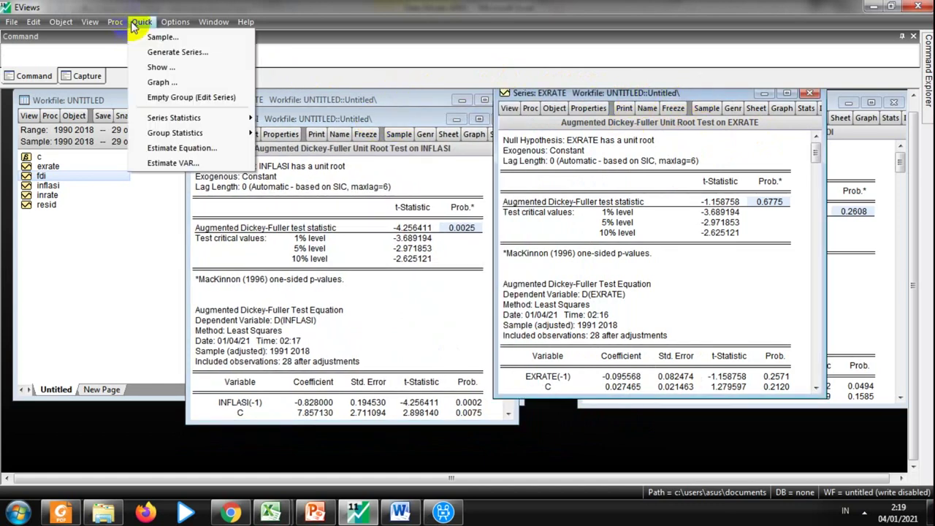
mouse_move(182, 119)
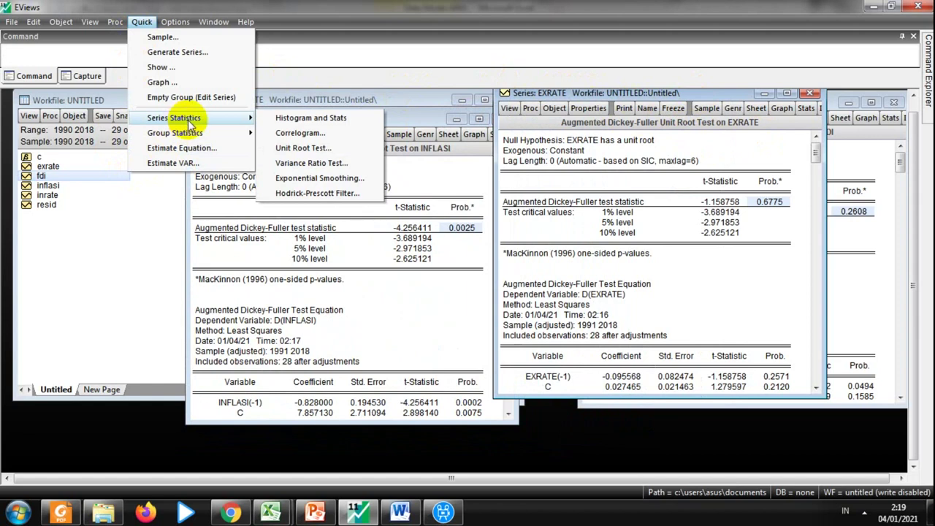
left_click(338, 149)
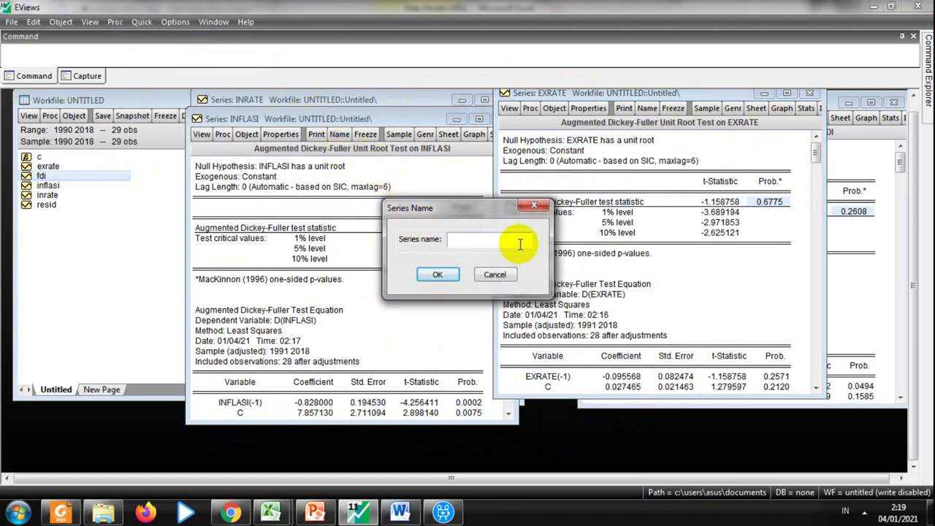
type("exrate")
key("Return")
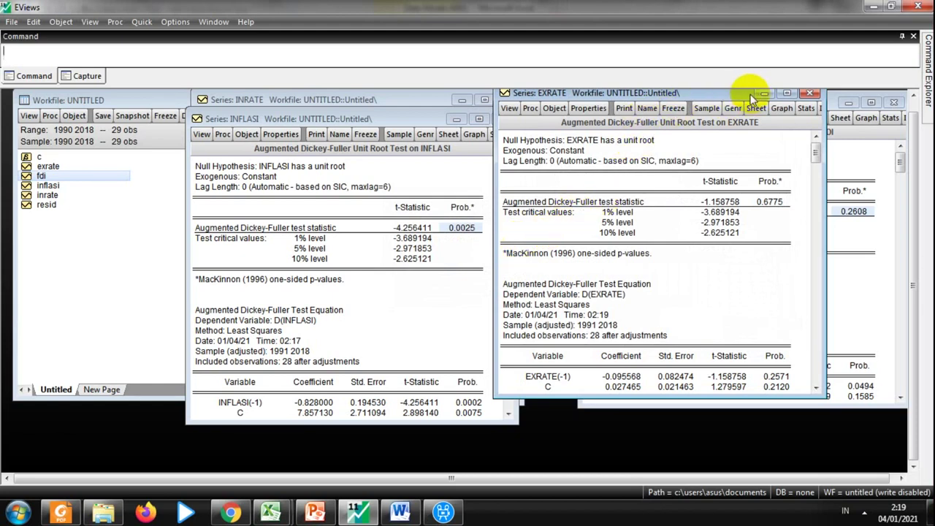
Step: Close the EXRATE and FDI level test results
left_click(809, 93)
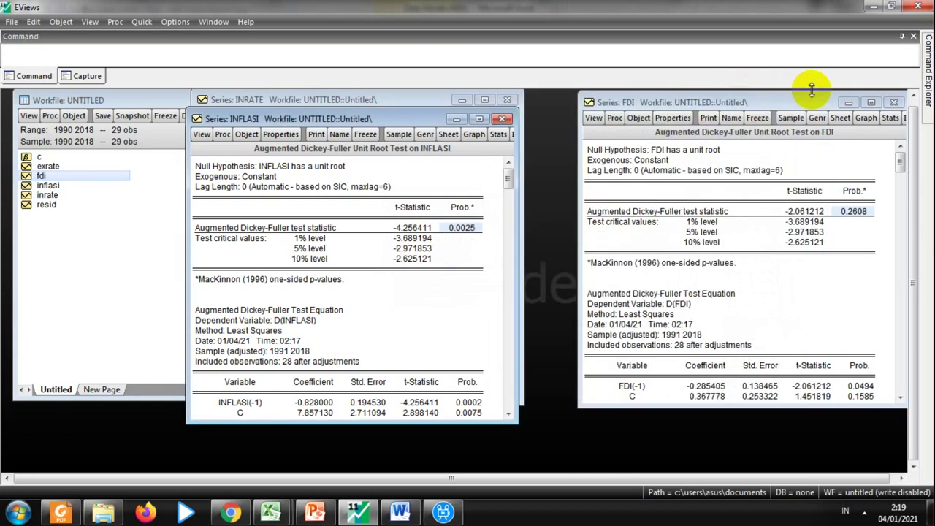
left_click(893, 103)
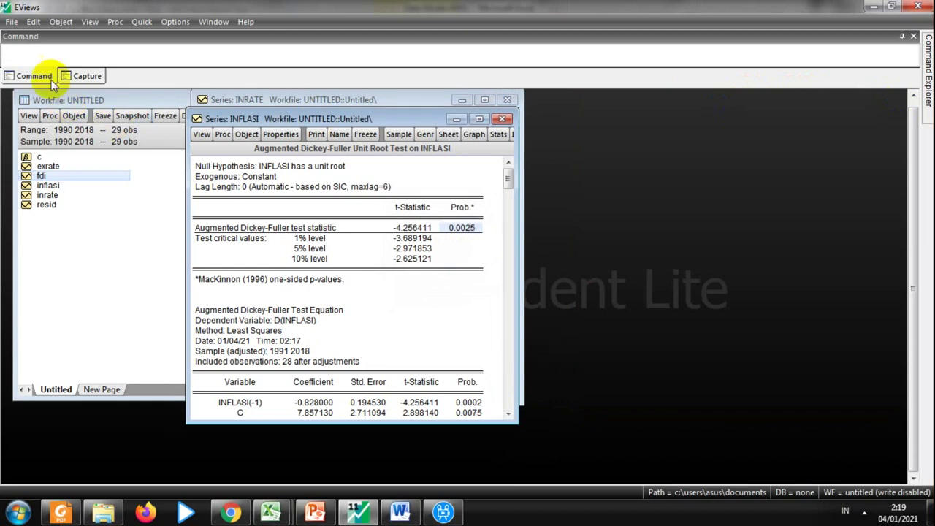
Step: Run an Augmented Dickey-Fuller unit root test on exrate in 1st difference with intercept, move its results aside and select the test probability
left_click(142, 22)
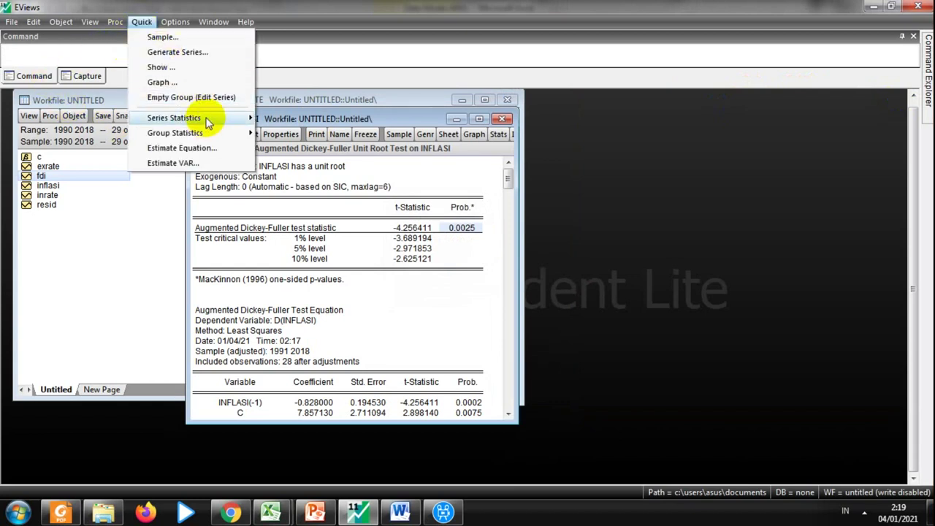
mouse_move(209, 118)
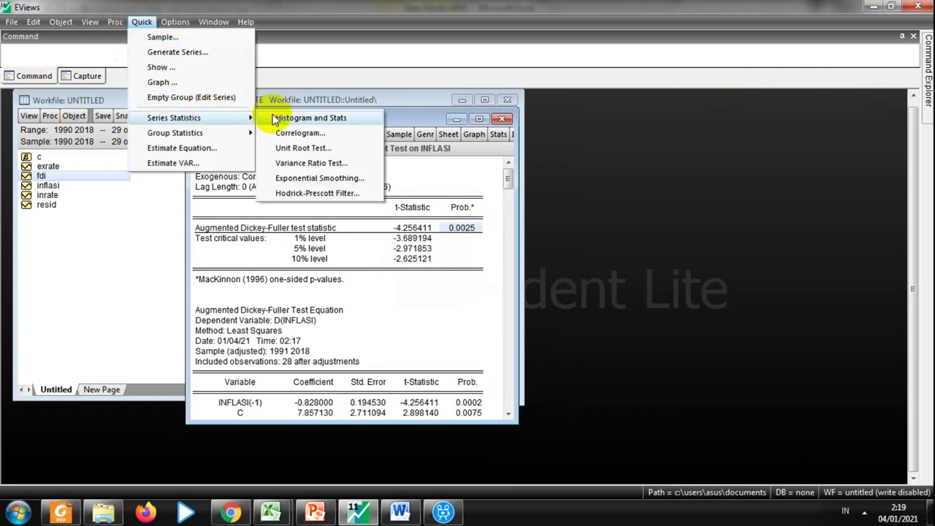
left_click(323, 150)
left_click_drag(484, 206, 674, 144)
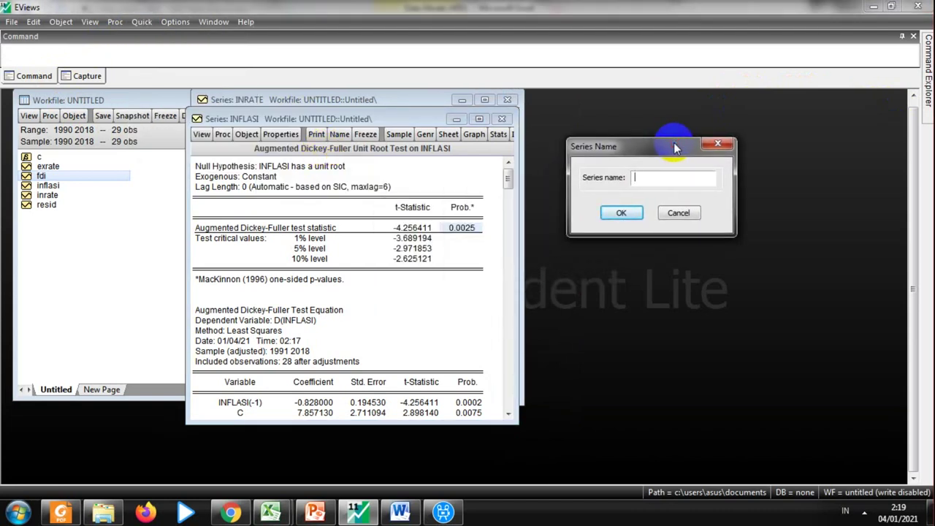
type("exrate")
key("Return")
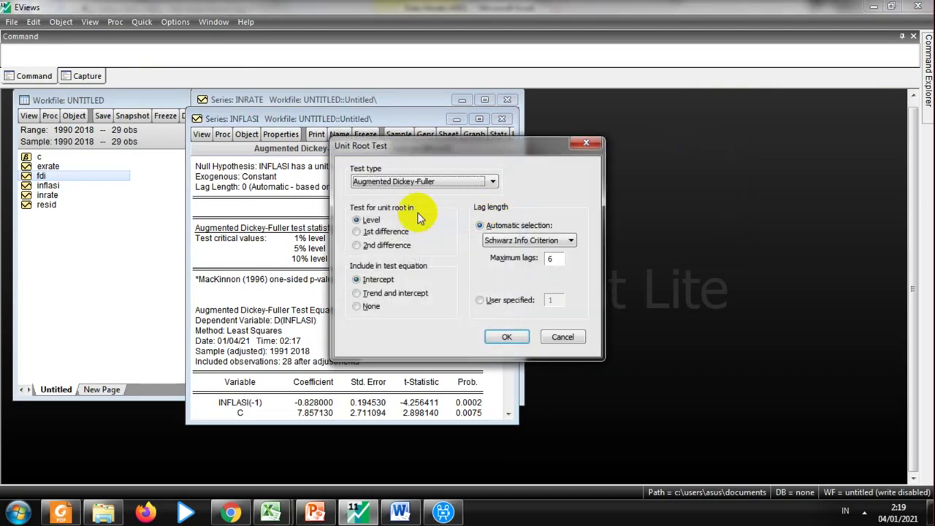
left_click(400, 232)
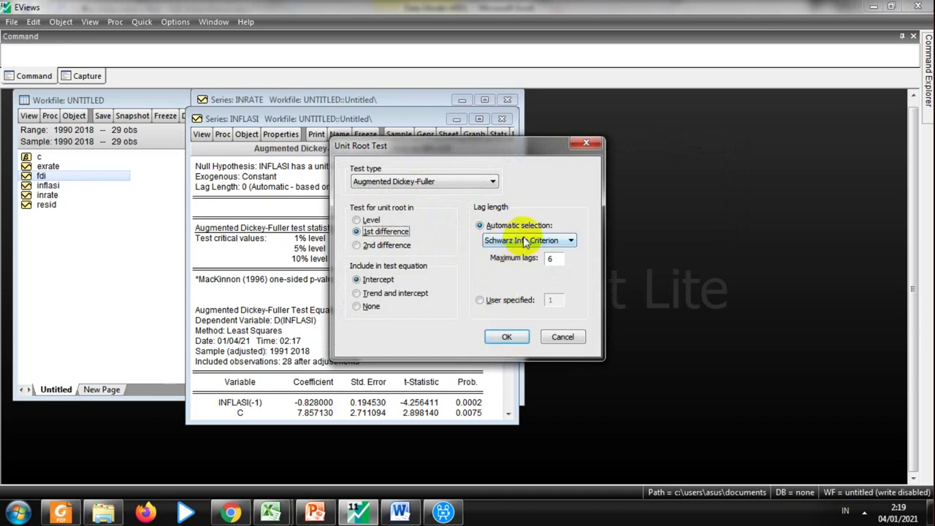
left_click(507, 338)
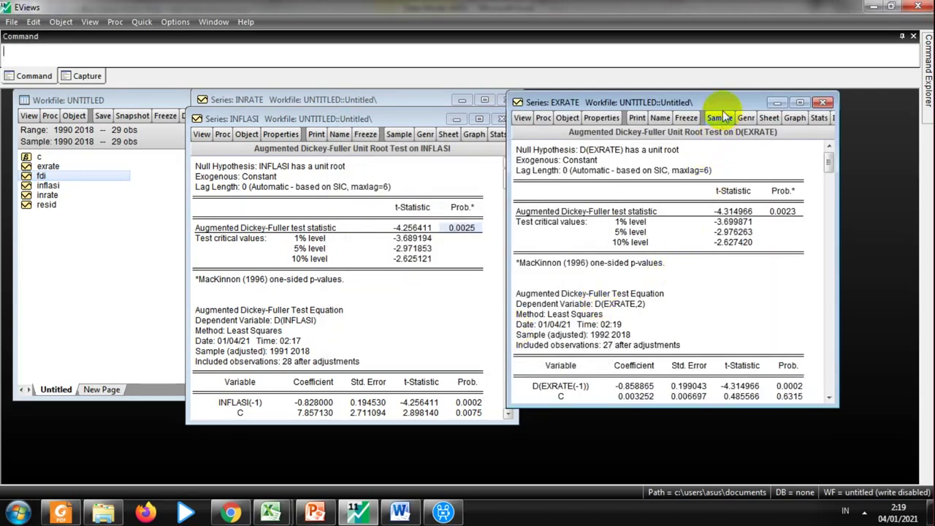
left_click_drag(724, 102, 813, 108)
left_click(880, 215)
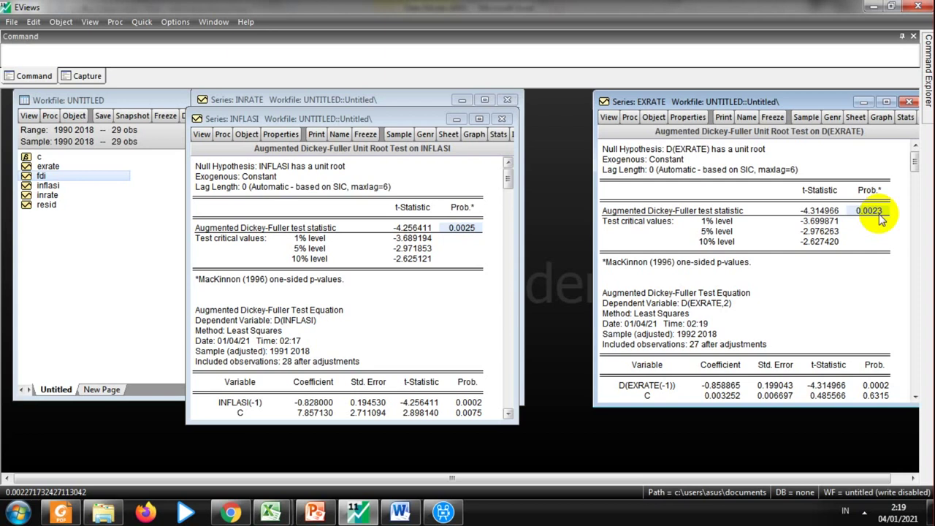
Step: Run an Augmented Dickey-Fuller unit root test on fdi in 1st difference with intercept, and arrange the FDI and INFLASI results below the other windows
left_click(143, 22)
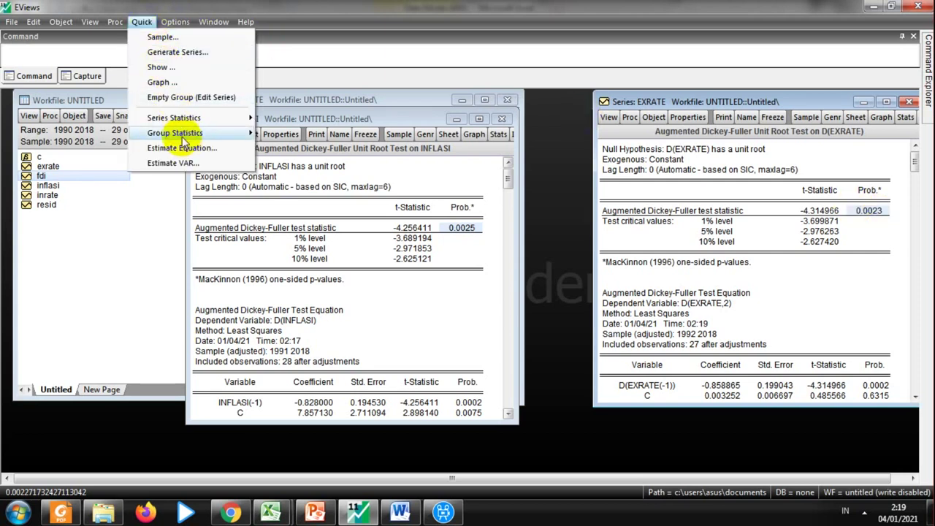
mouse_move(245, 119)
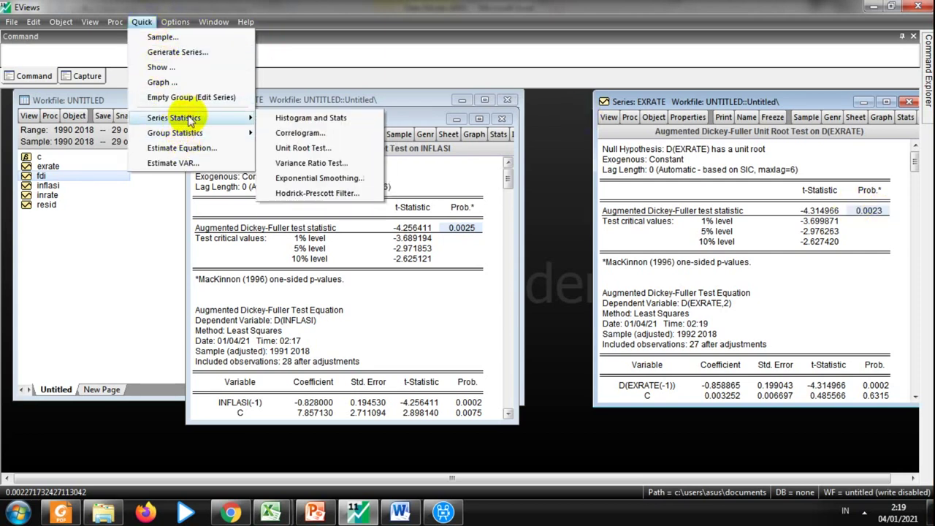
left_click(319, 149)
type("fdi")
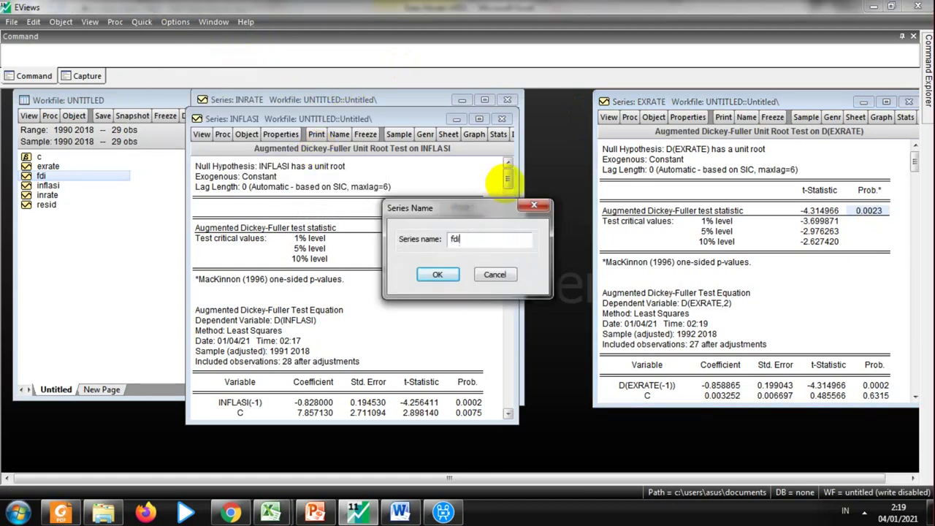
key("Return")
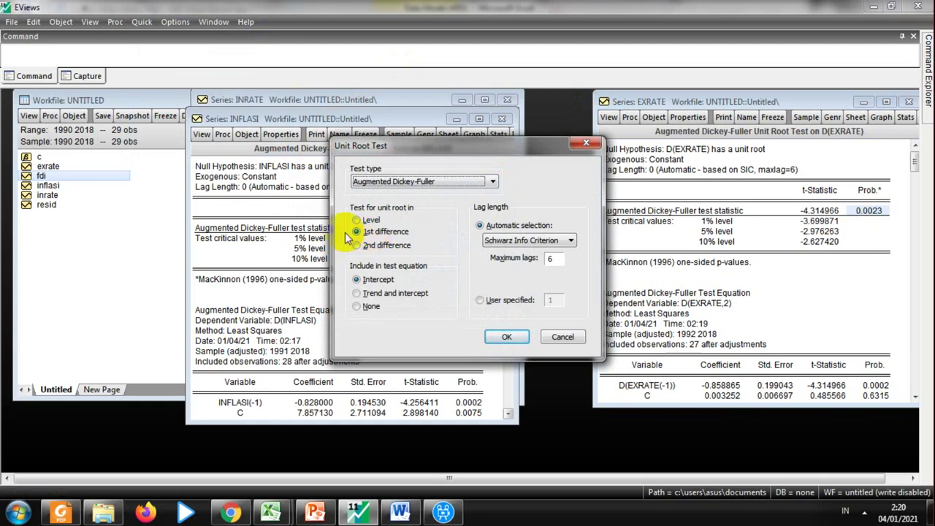
left_click(501, 336)
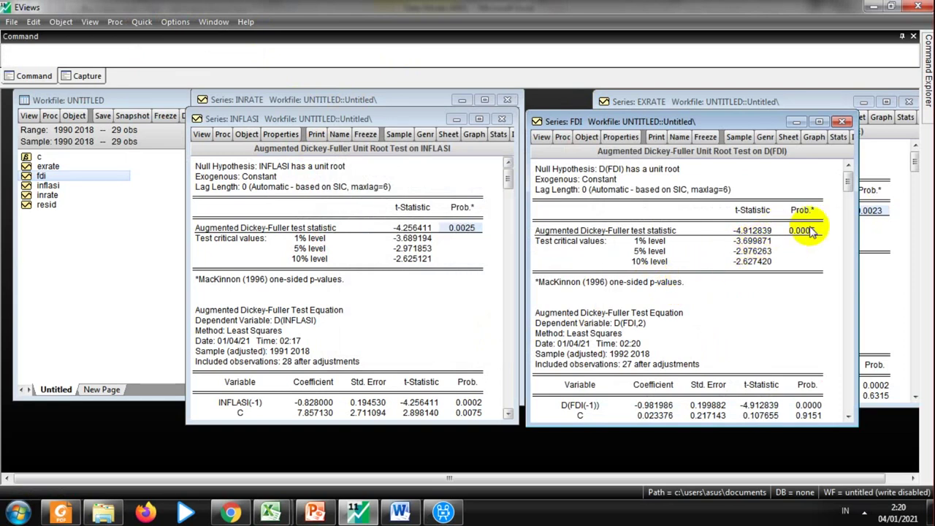
left_click_drag(734, 123, 762, 164)
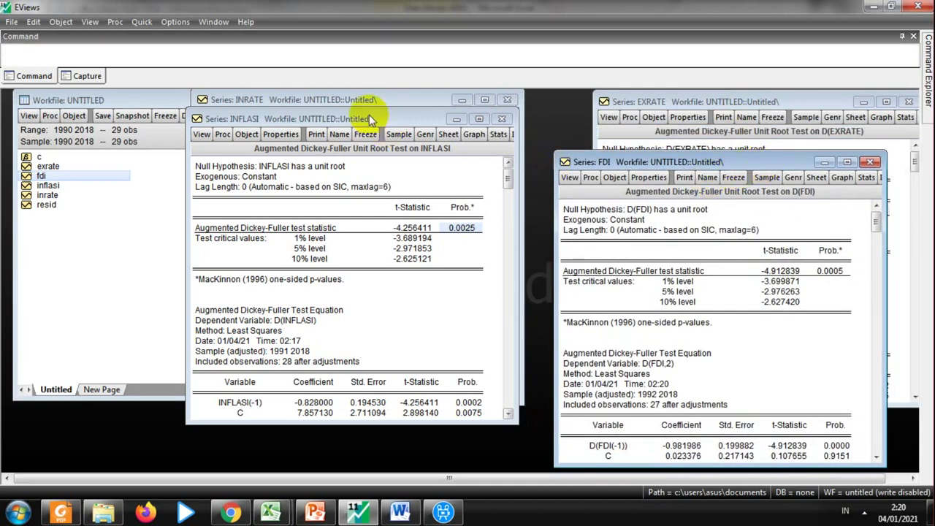
left_click_drag(371, 118, 365, 146)
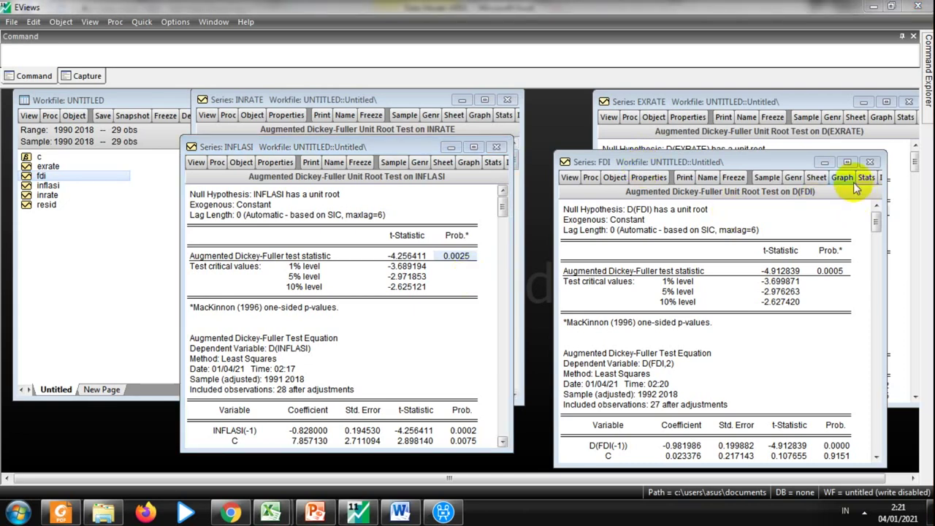
Step: Close the FDI, EXRATE, INFLASI and INRATE test results and move the workfile window to the middle of the workspace
left_click(870, 161)
left_click(908, 101)
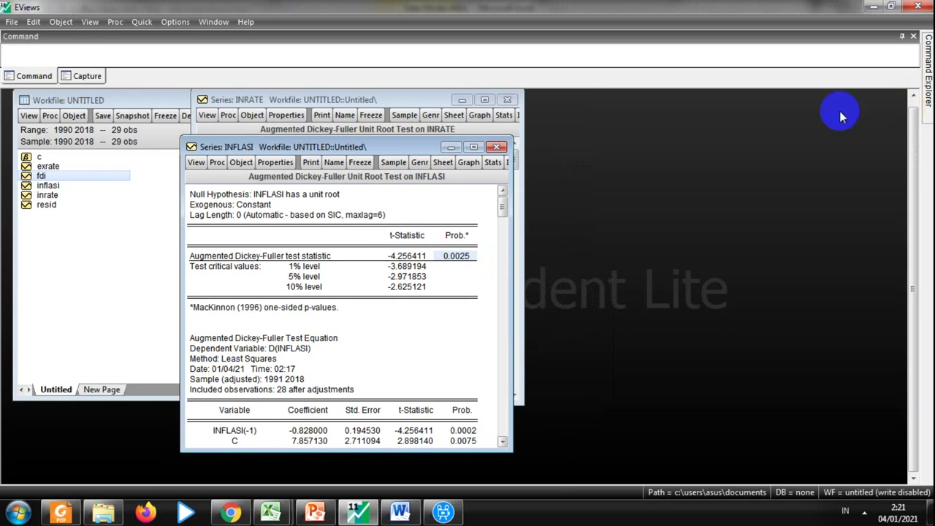
left_click(501, 148)
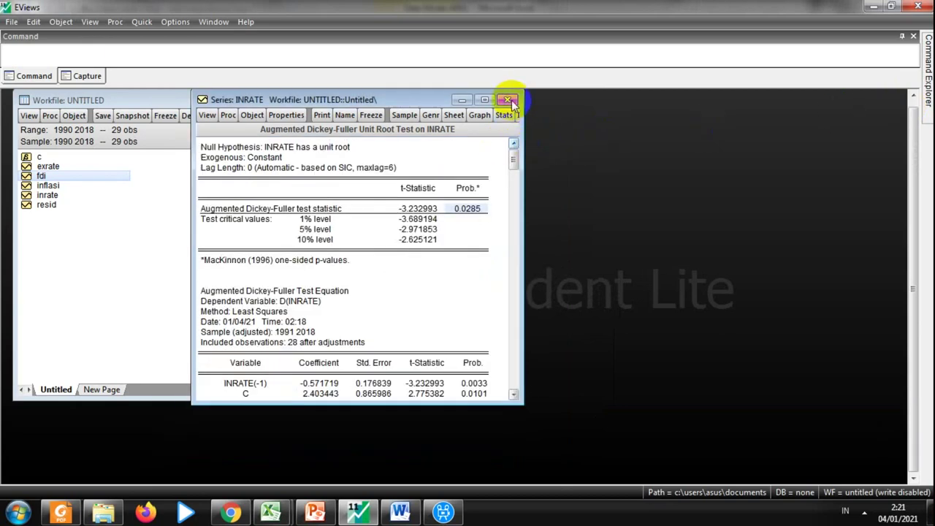
left_click(507, 99)
left_click_drag(254, 106, 530, 102)
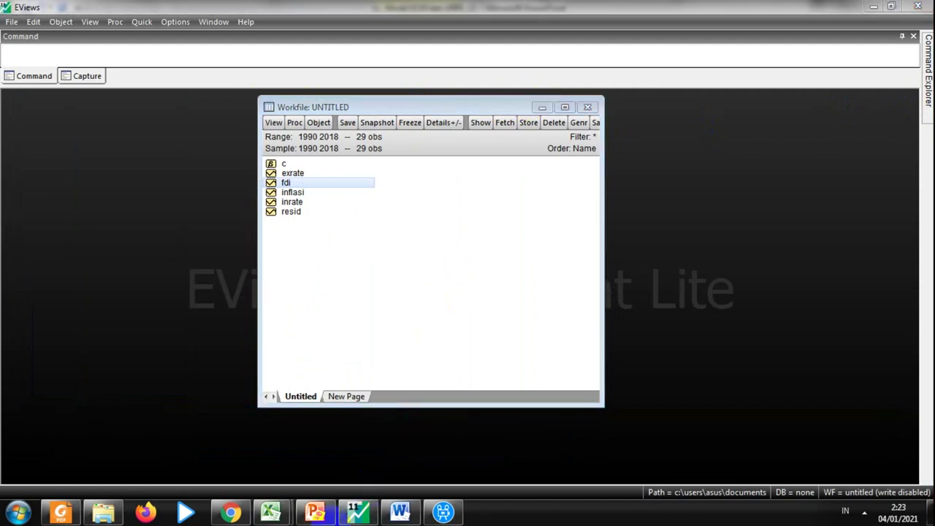
left_click(325, 517)
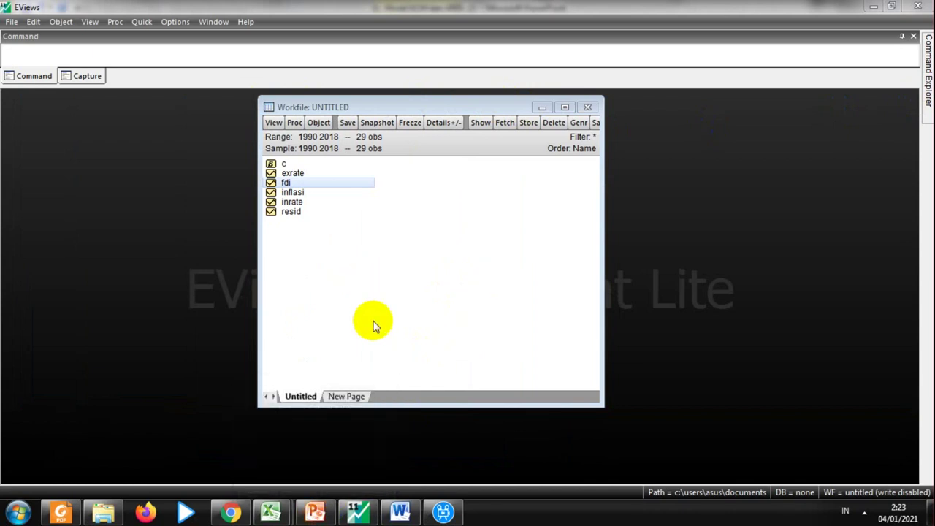
left_click(502, 402)
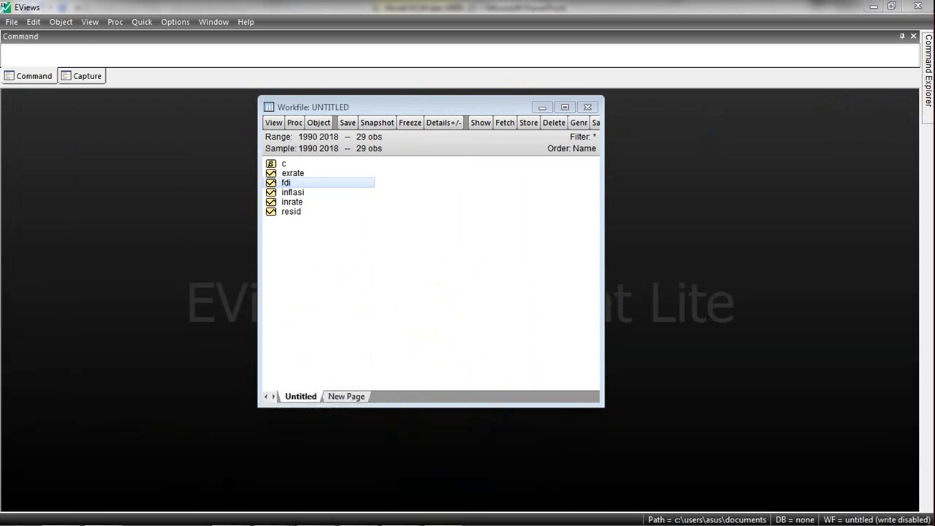
Step: Start a new equation estimation using the ARDL - Auto-regressive Distributed Lag Models method
left_click(139, 23)
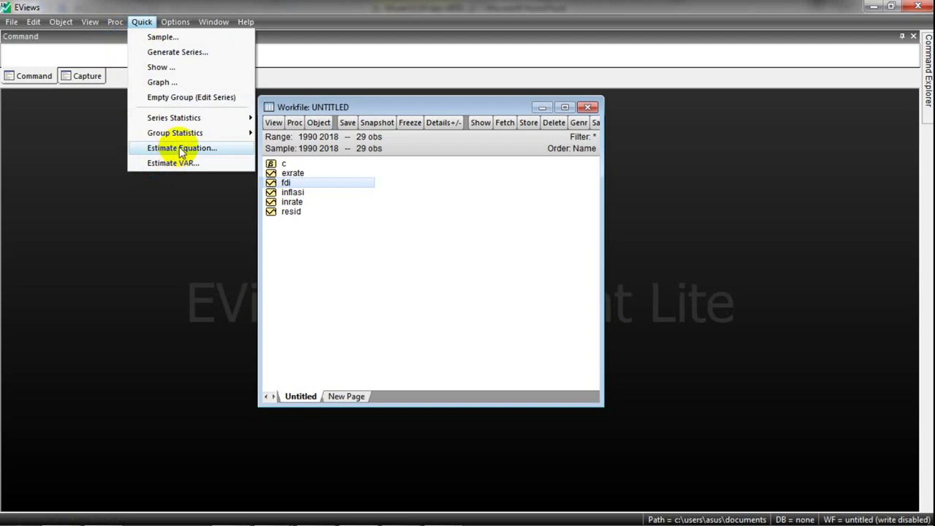
left_click(179, 148)
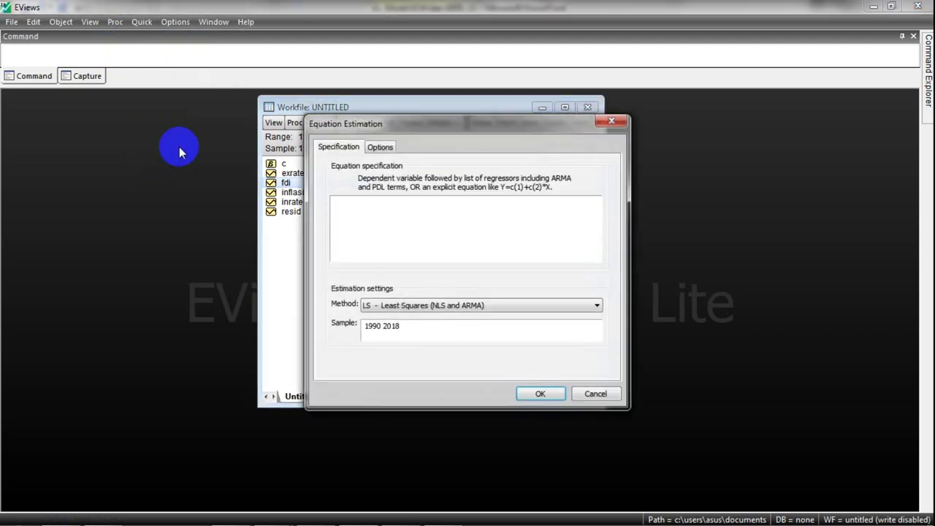
left_click(461, 307)
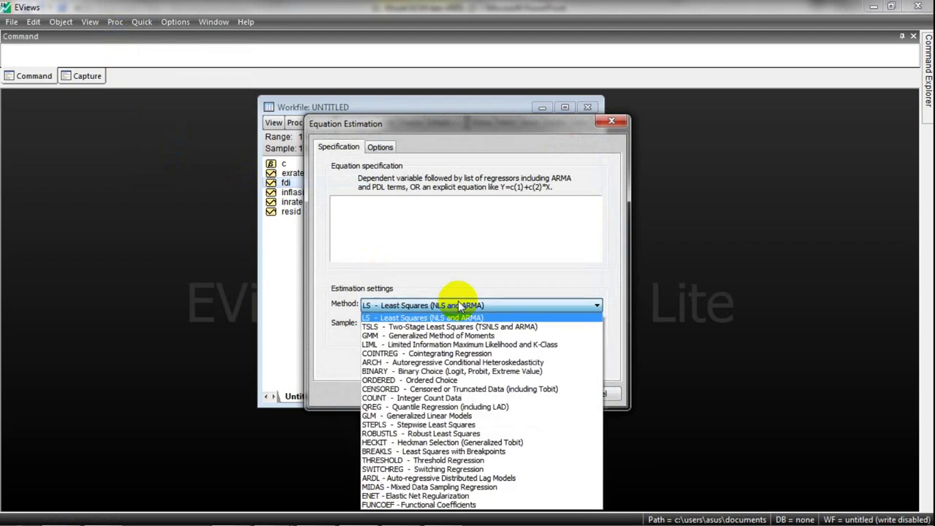
left_click(387, 480)
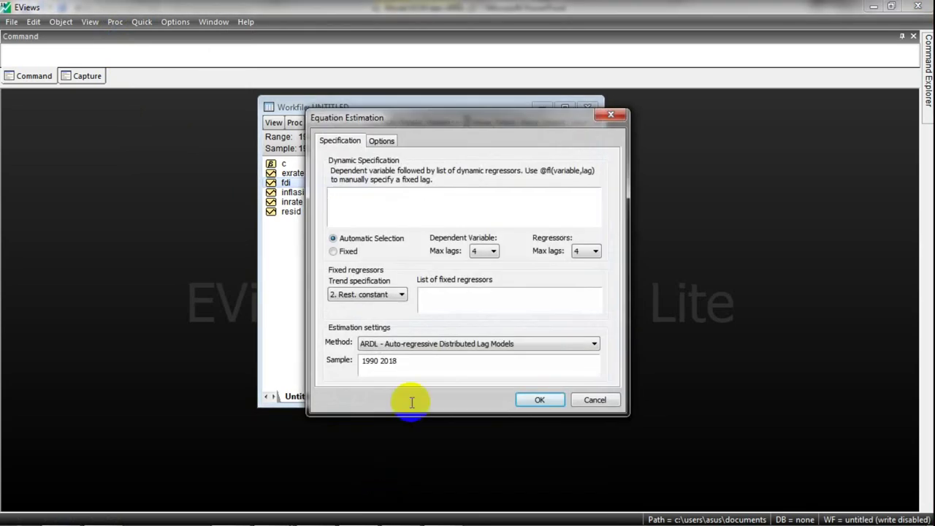
Step: Enter FDI as the dependent variable in the dynamic specification, followed by exrate and inrate as regressors
left_click(395, 205)
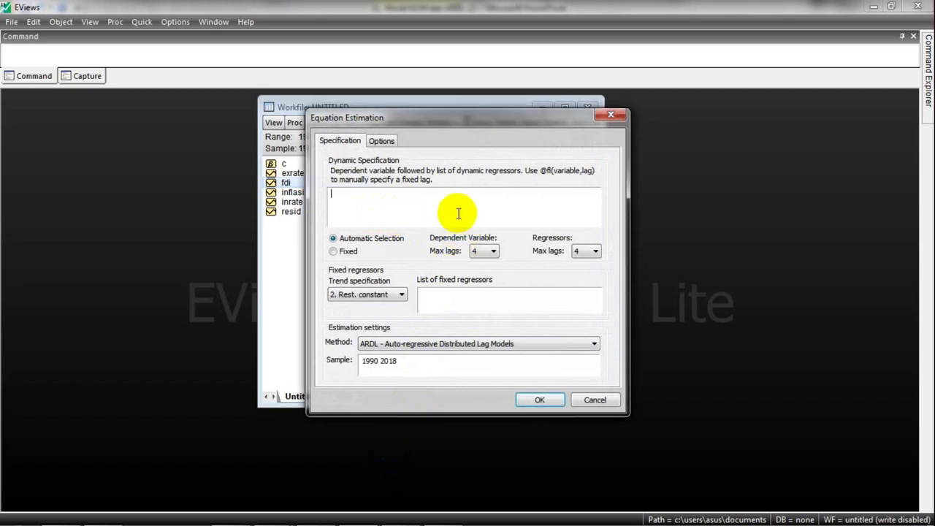
type("FDI")
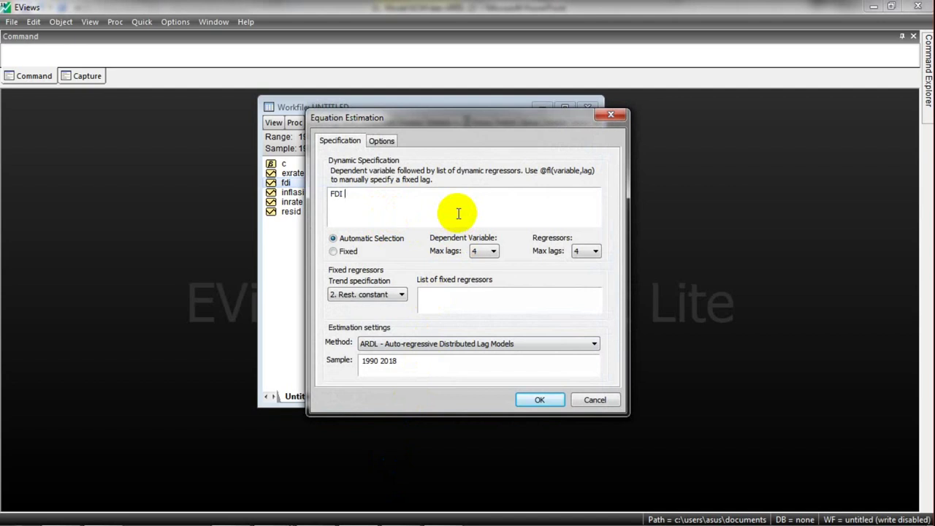
type(" ex")
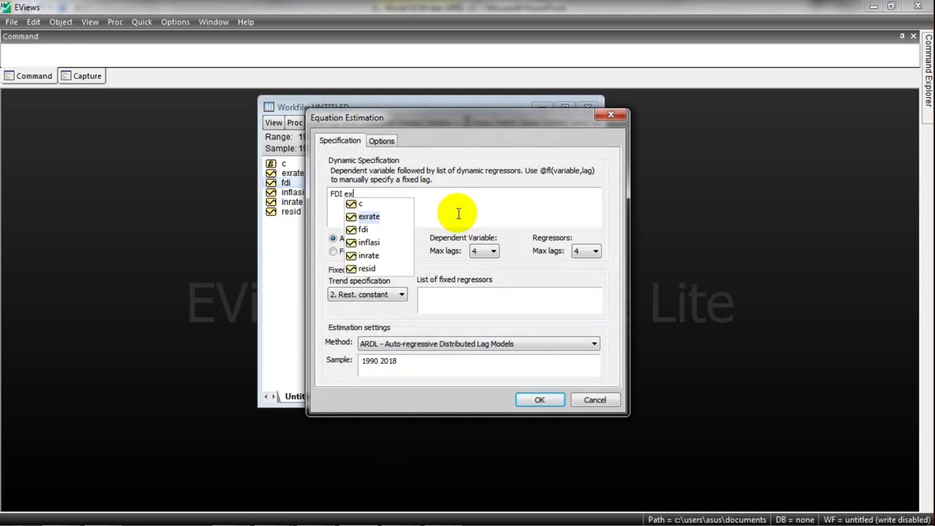
key("Return")
type("i")
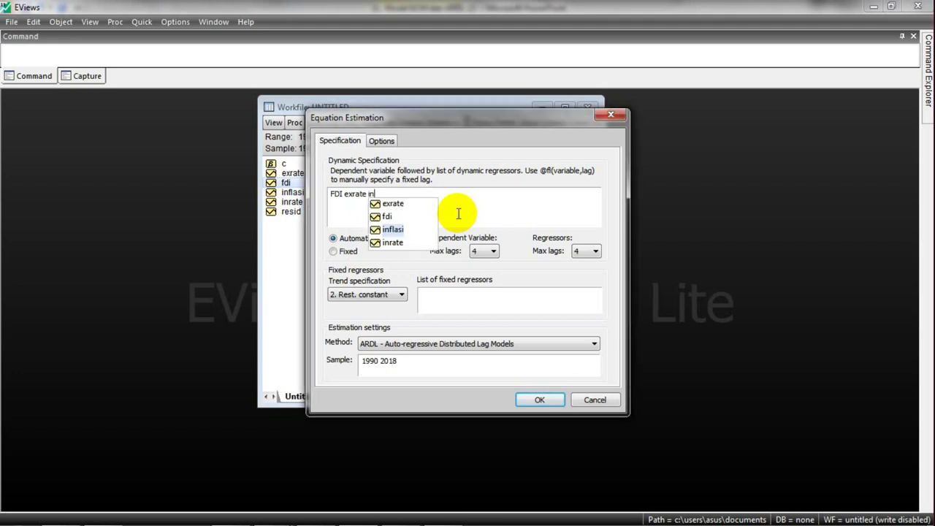
type("n")
key("Down")
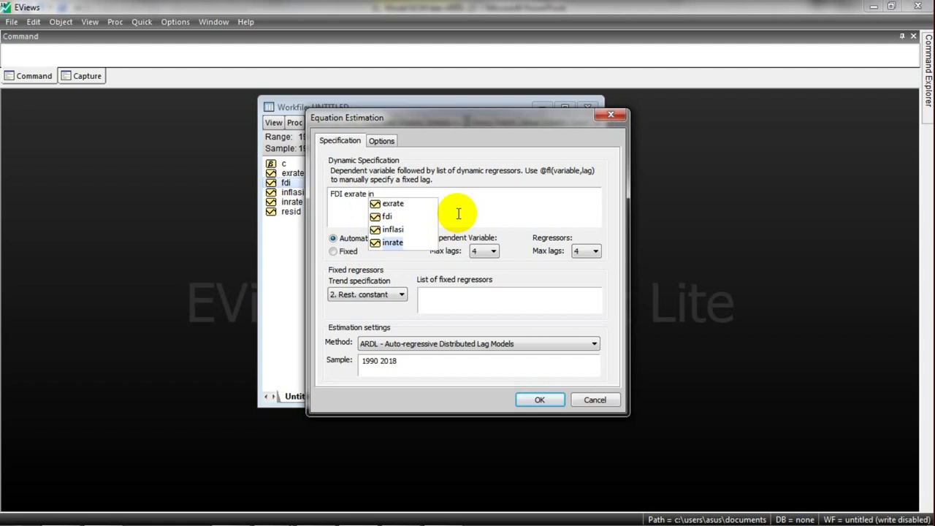
key("Return")
Step: Add inflasi as the last dynamic regressor after inrate in the equation specification
type("if")
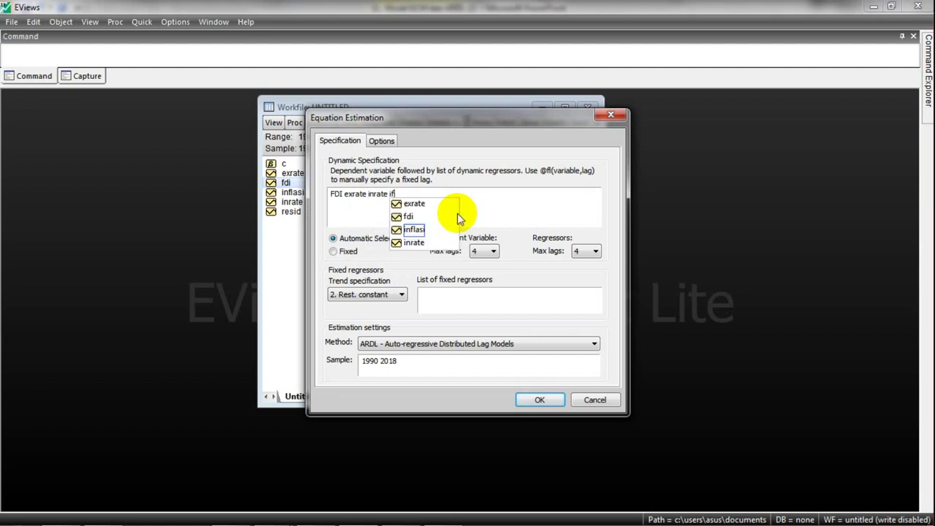
key("Tab")
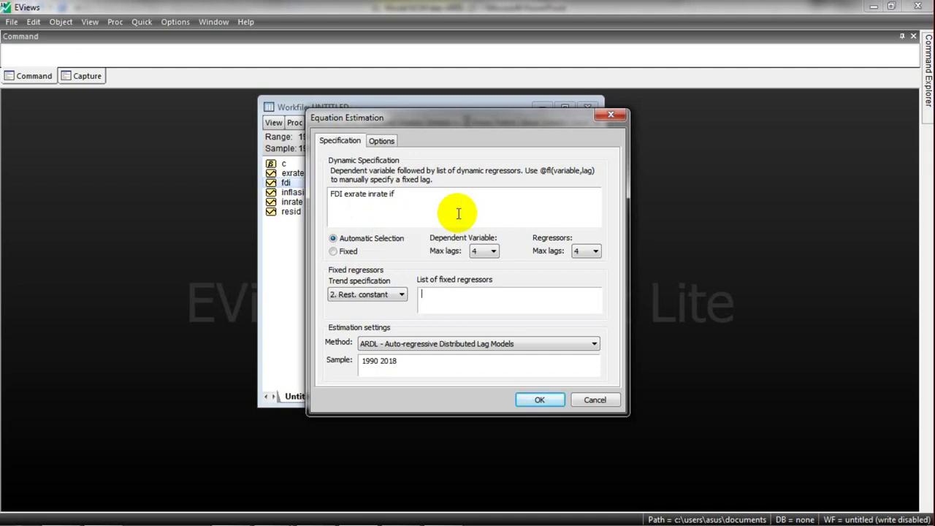
left_click(567, 437)
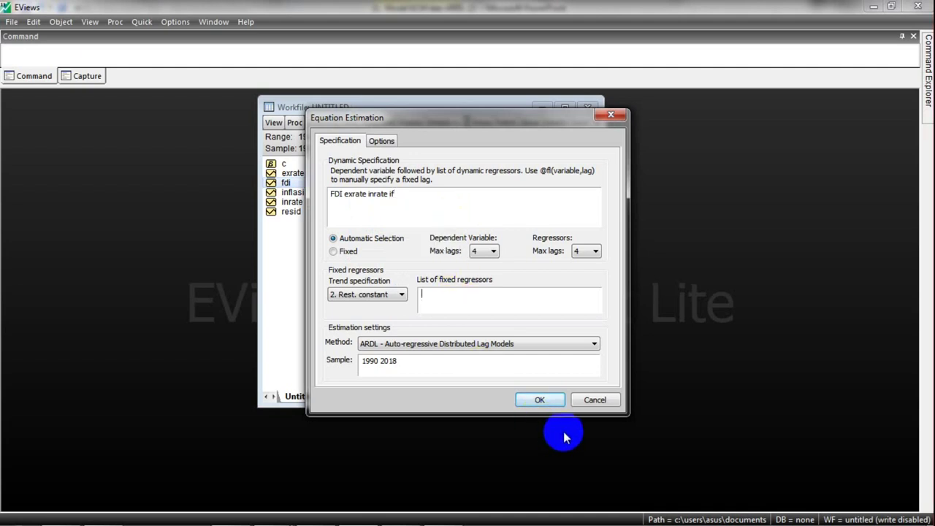
left_click(439, 190)
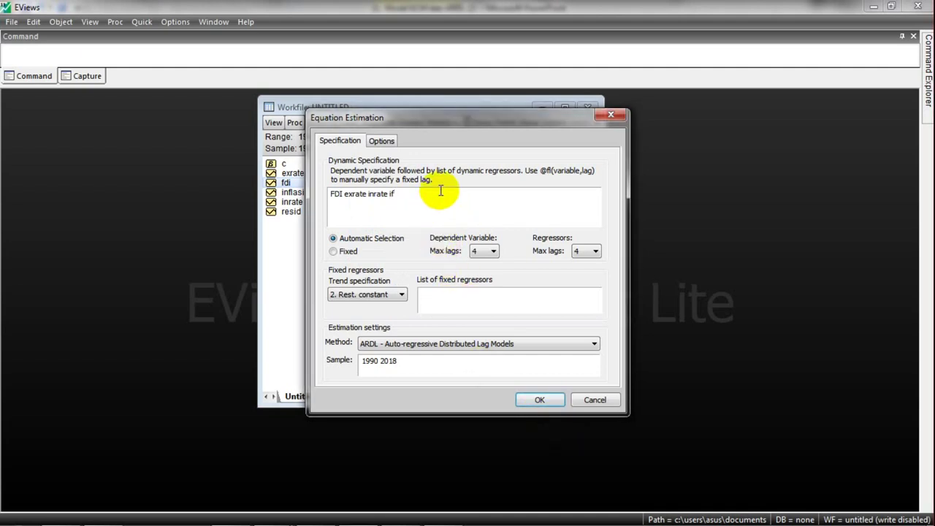
type("la")
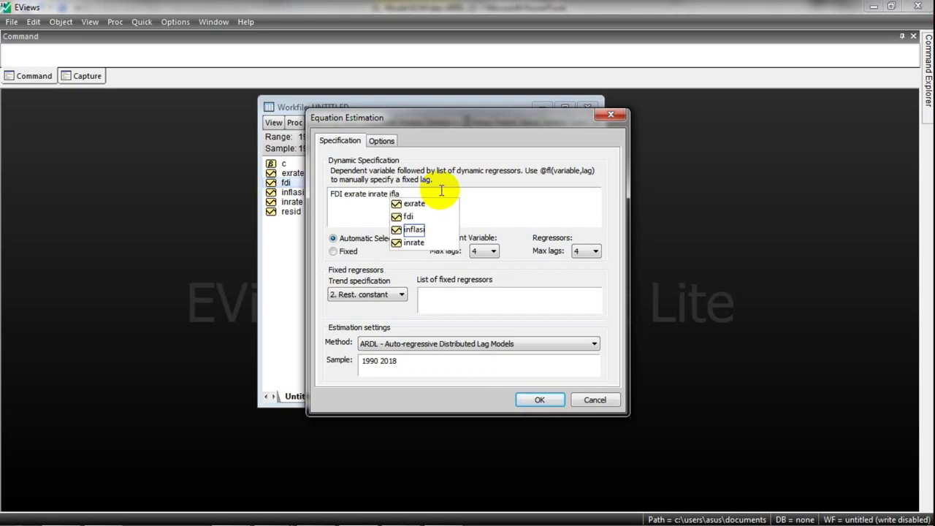
left_click(416, 229)
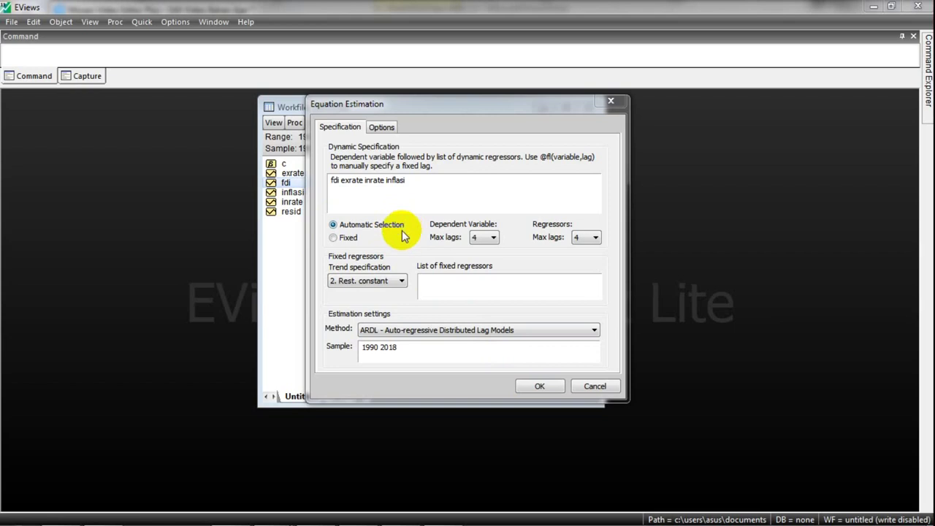
Step: Estimate the ARDL equation and select the Selected Model line in the output header
left_click(545, 387)
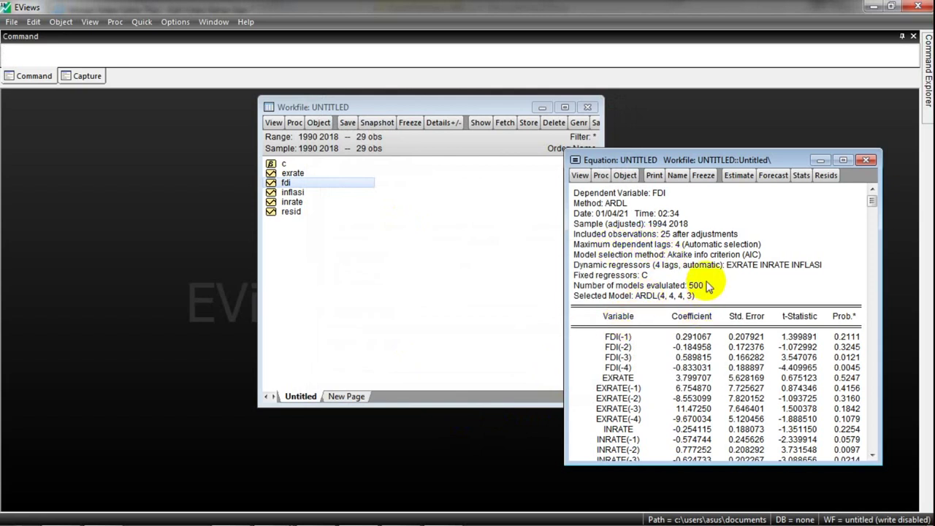
scroll(730, 307, "down", 1)
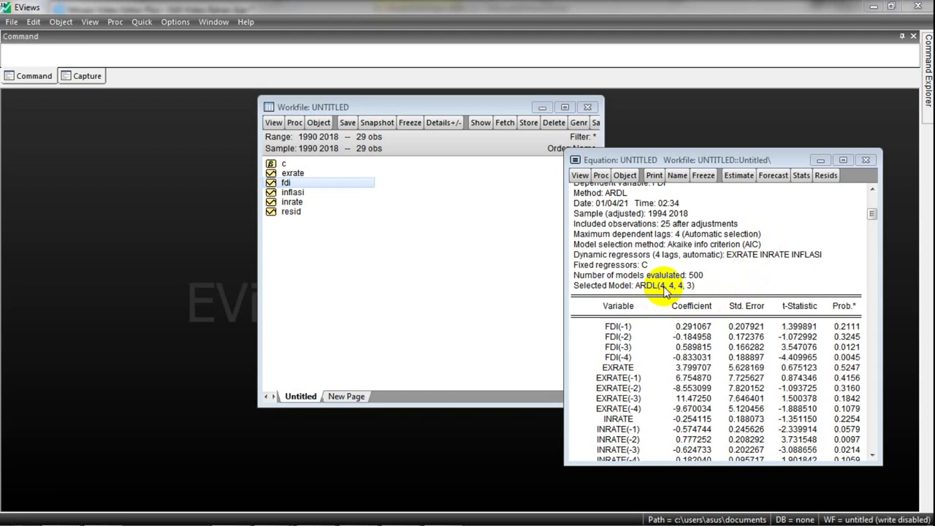
left_click(665, 287)
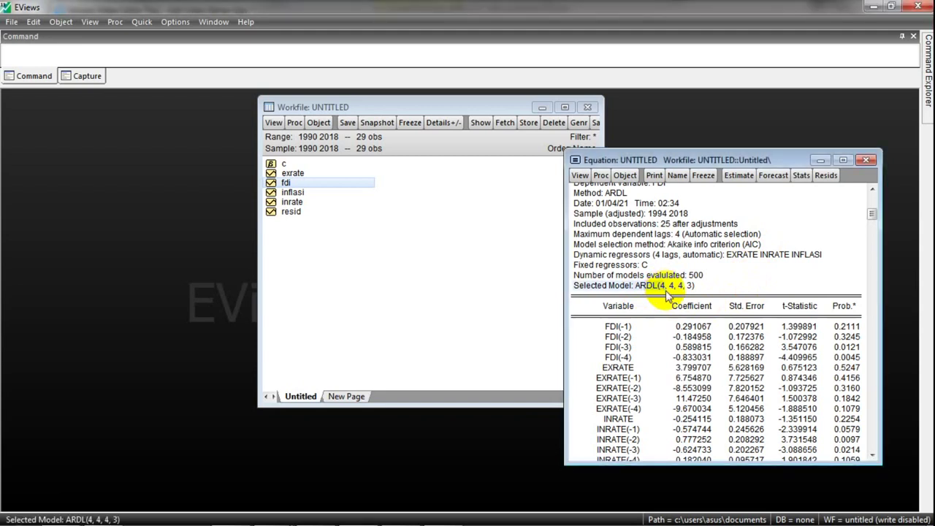